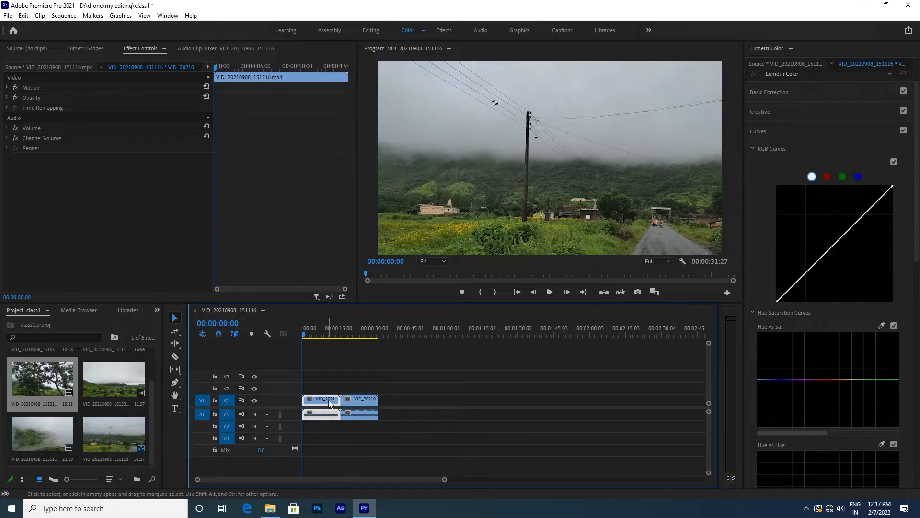
Step: Unlink the audio from the video of both clips in the timeline
right_click(329, 401)
left_click(352, 173)
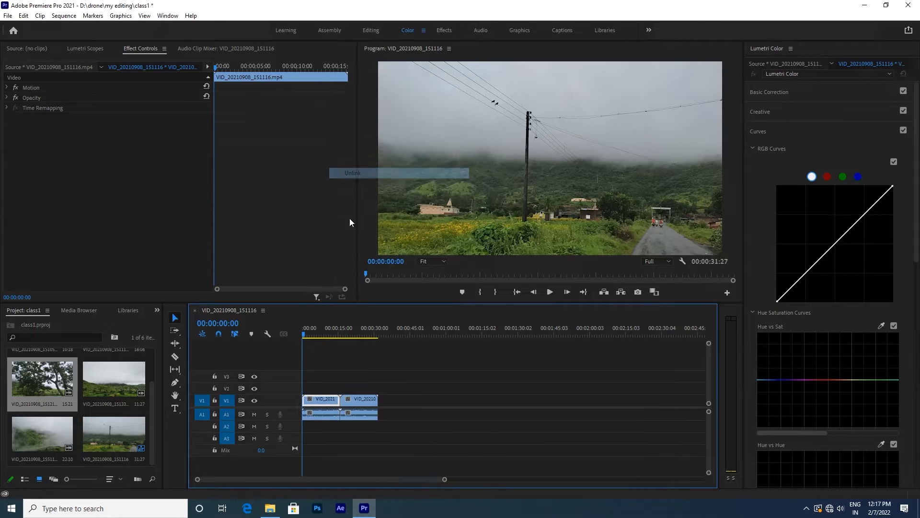
left_click(352, 402)
right_click(351, 402)
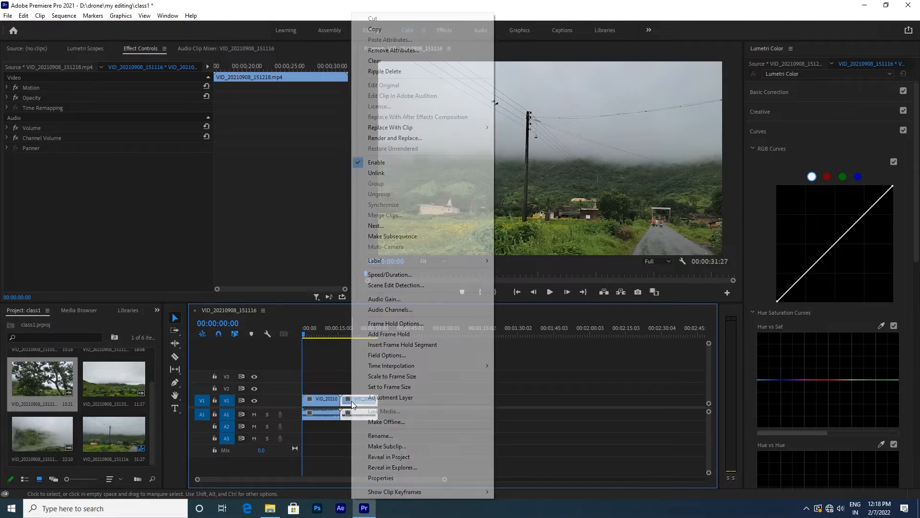
left_click(379, 174)
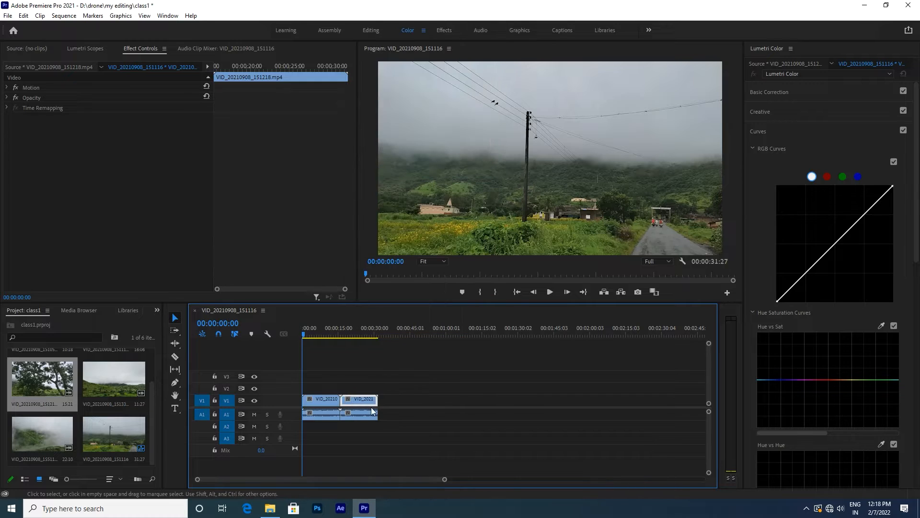
Step: Delete the two unlinked audio clips from track A1
left_click(323, 415)
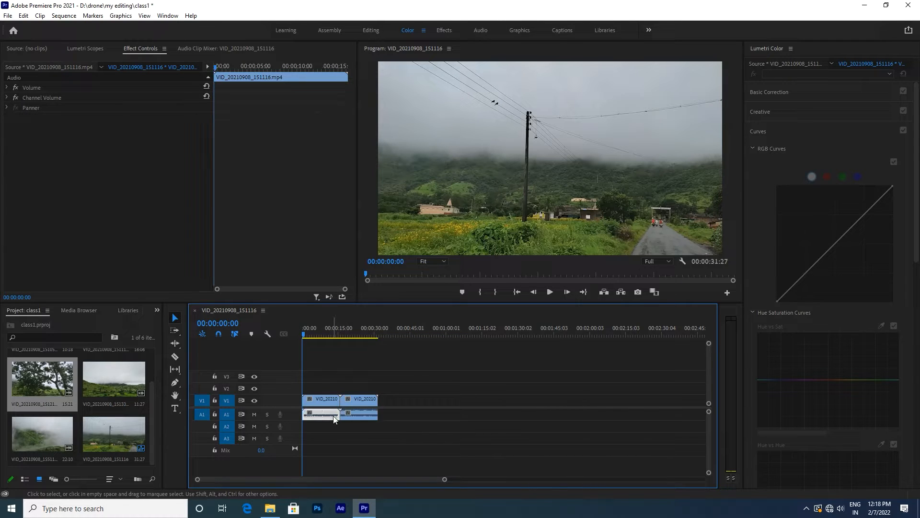
key("Delete")
left_click(365, 415)
key("Delete")
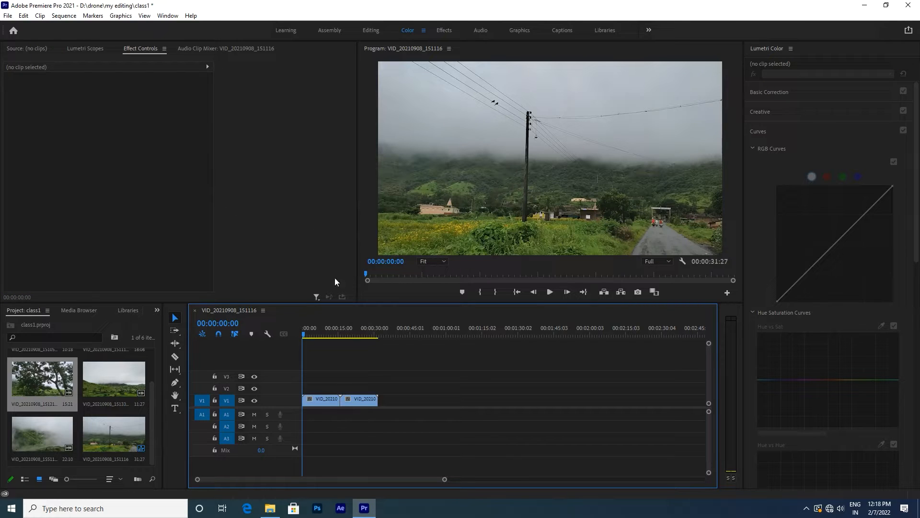
Step: Apply a Basic Correction to the first V1 clip with Temperature -20.0, Tint 12.8 and Exposure -0.3
left_click(323, 398)
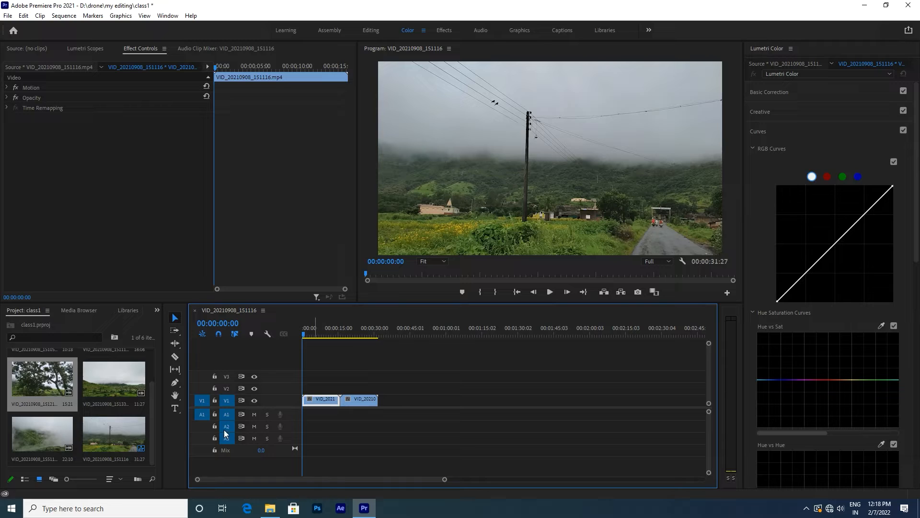
left_click(152, 434)
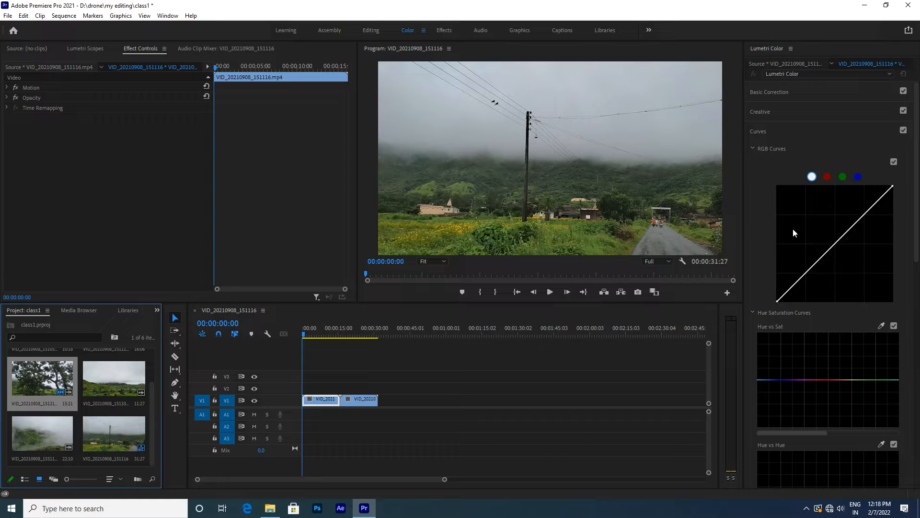
left_click(754, 93)
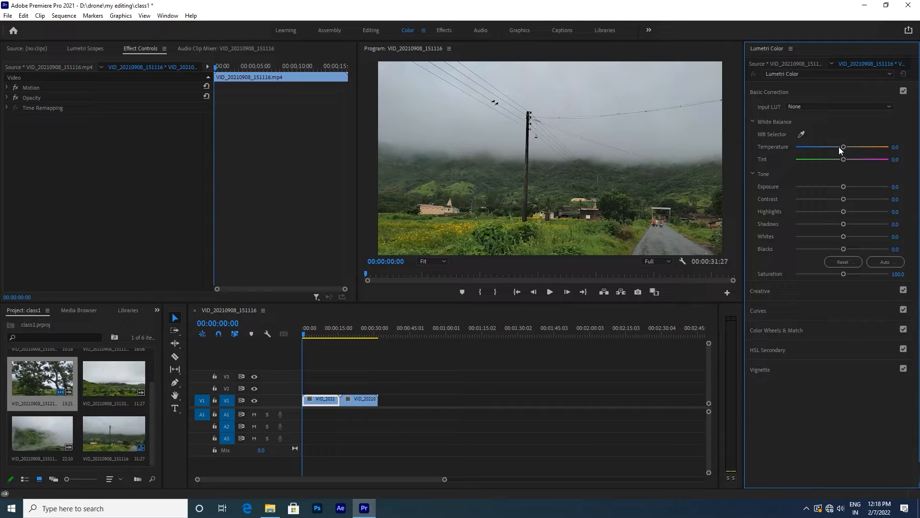
left_click_drag(843, 147, 839, 187)
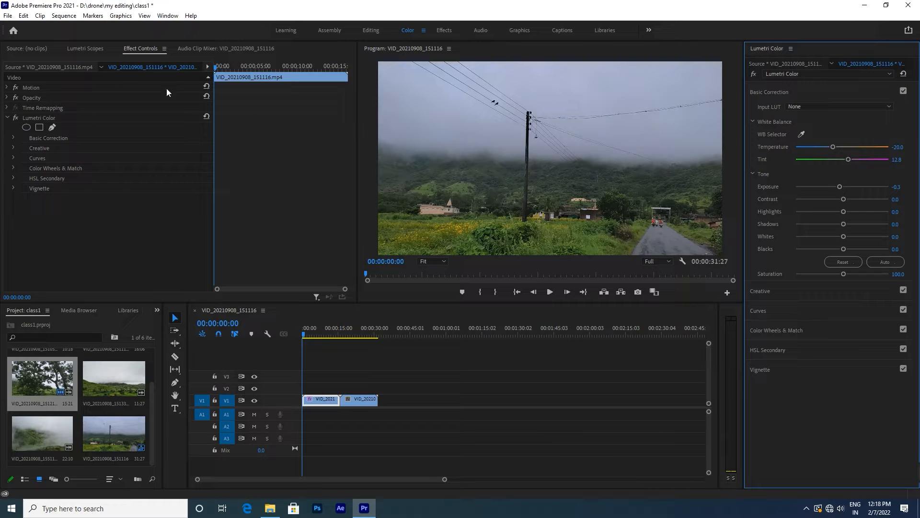
Step: Display the Lumetri Scopes and set Contrast to -32.1, Highlights to -12.8, Shadows to -14.9, Whites to 7.7 and Blacks to -16.9
left_click(86, 48)
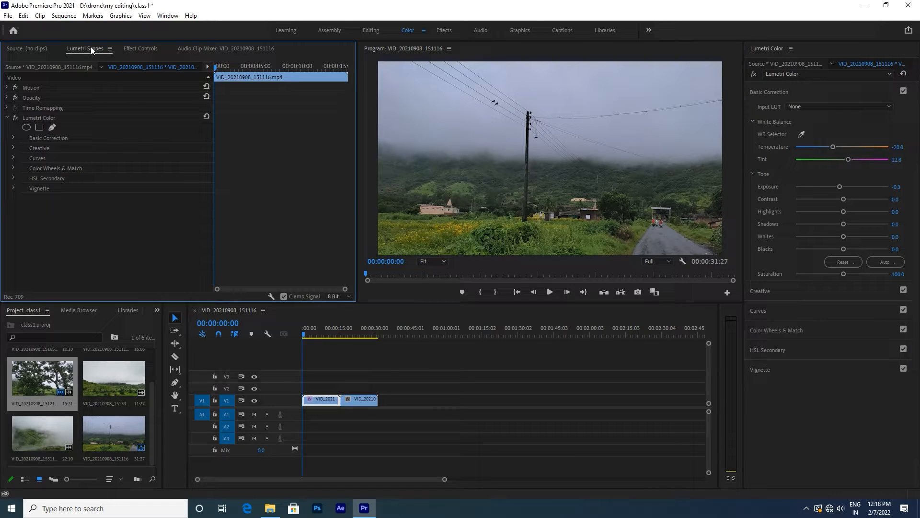
left_click(110, 49)
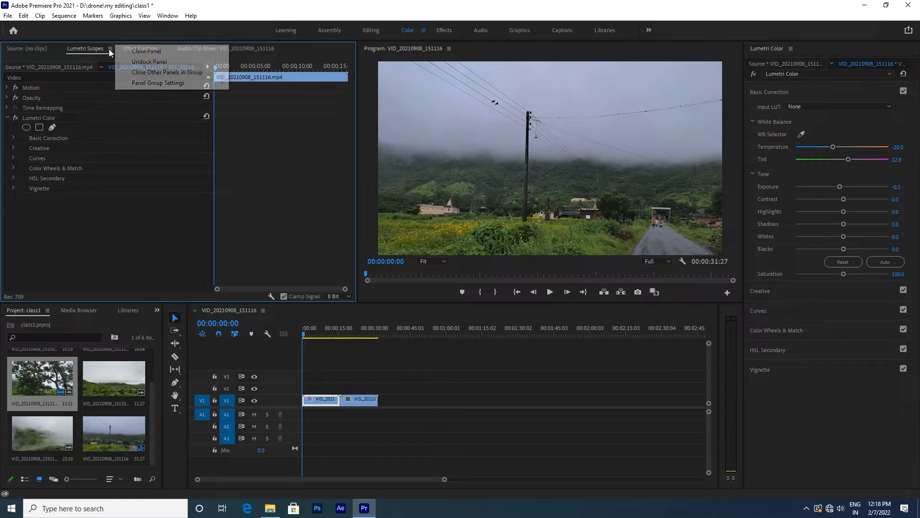
left_click(89, 47)
left_click(139, 48)
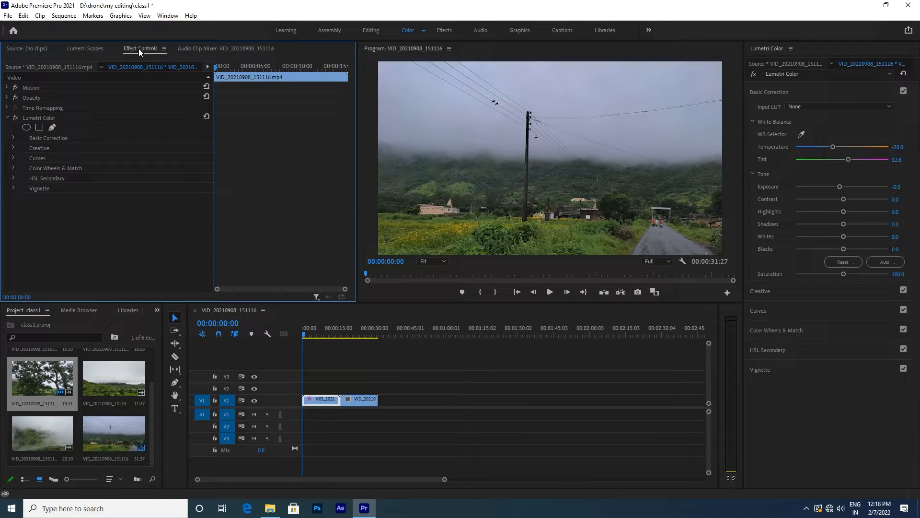
left_click(85, 48)
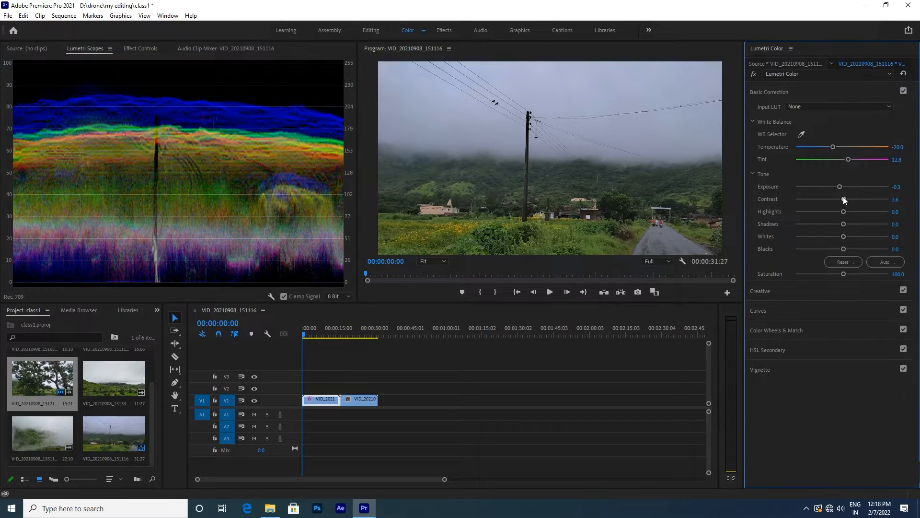
left_click_drag(844, 197, 833, 248)
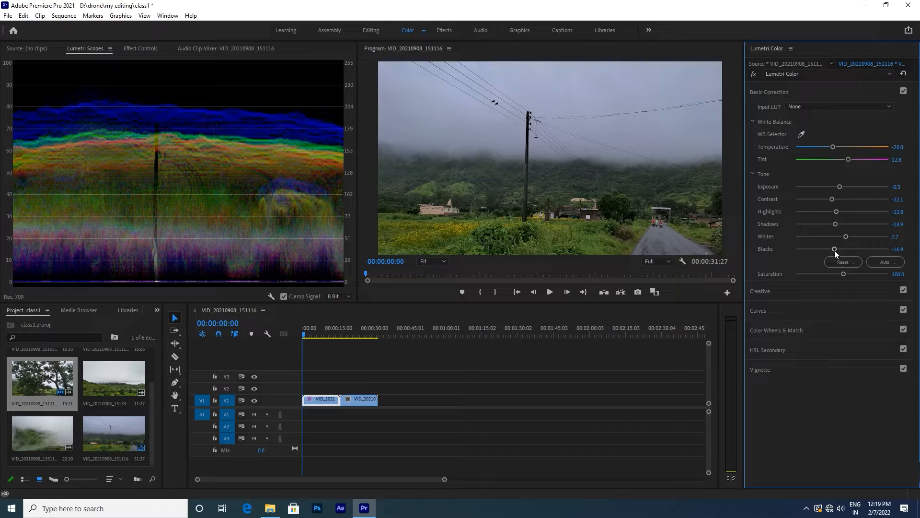
Step: Try the (0) Teal & Orange creative look on the first clip and advance the playhead one frame
left_click(753, 291)
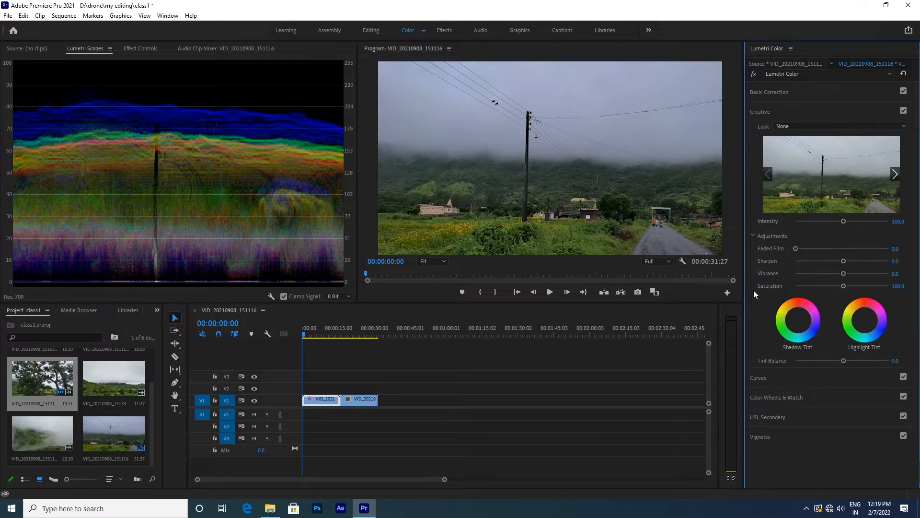
left_click(795, 129)
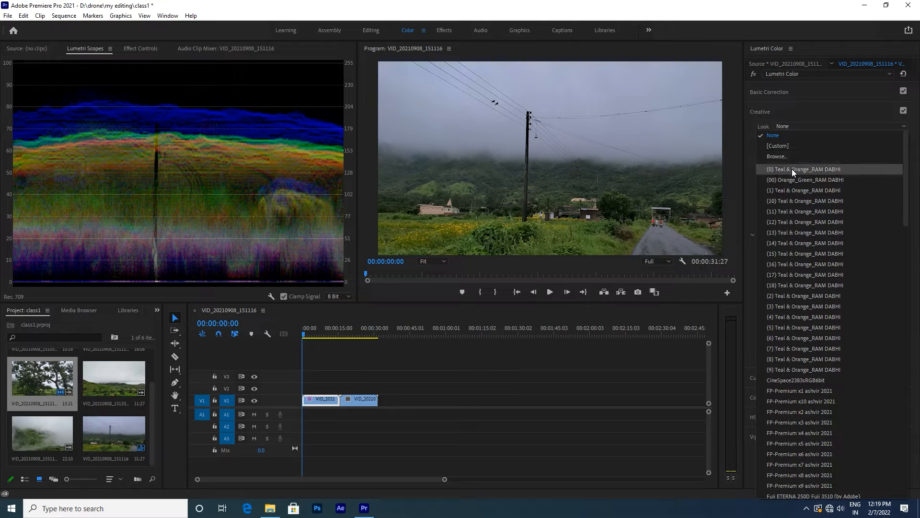
left_click(783, 136)
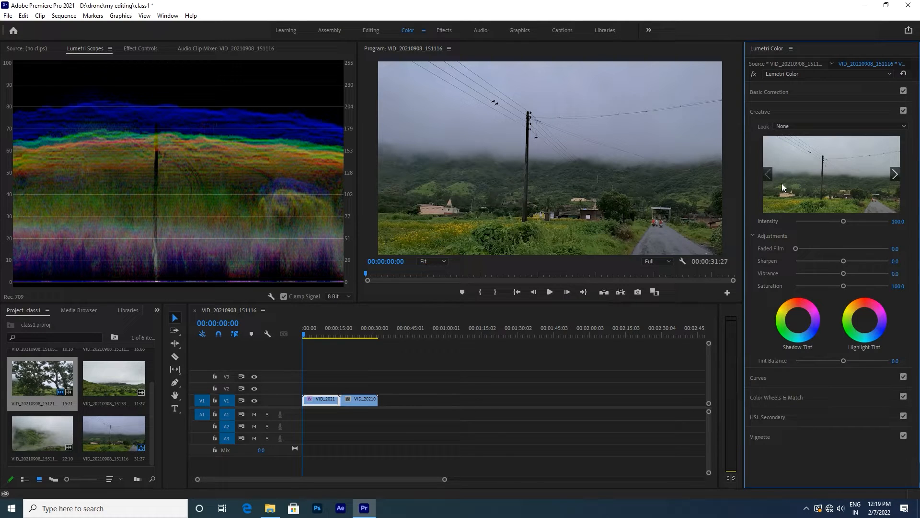
left_click(784, 128)
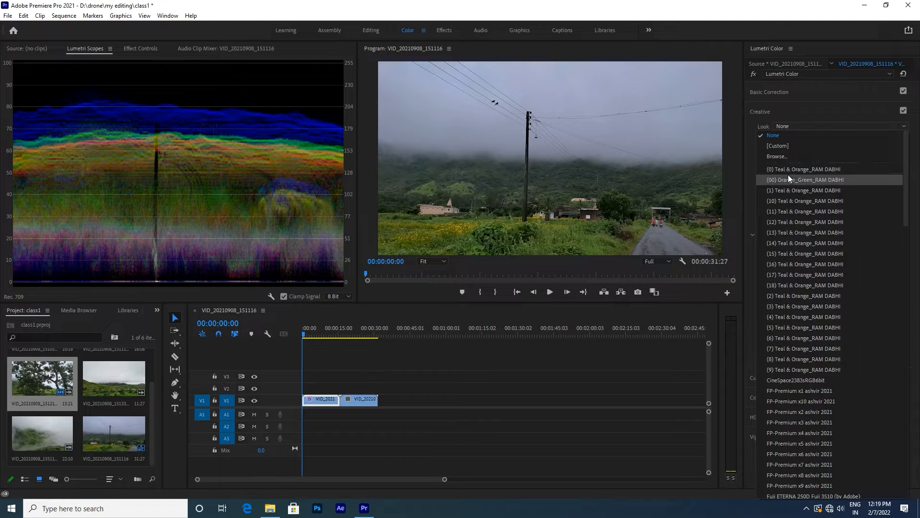
left_click(789, 170)
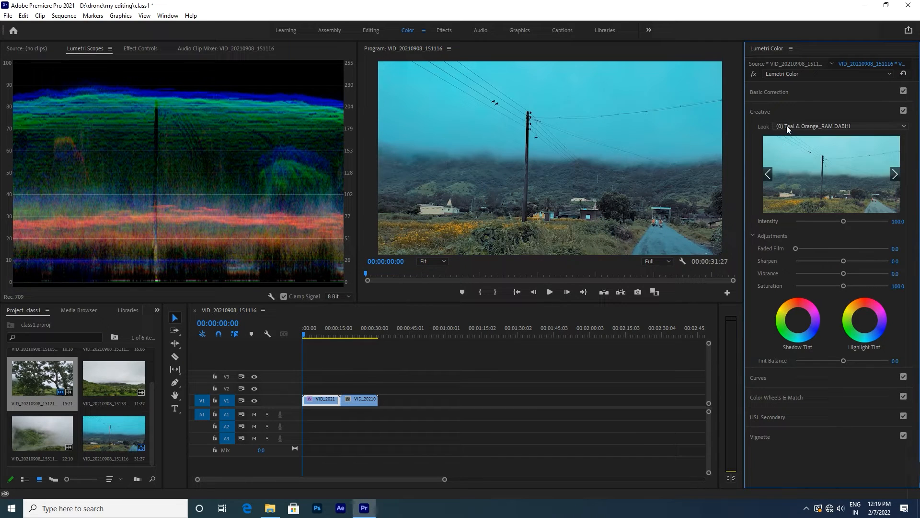
key("Right")
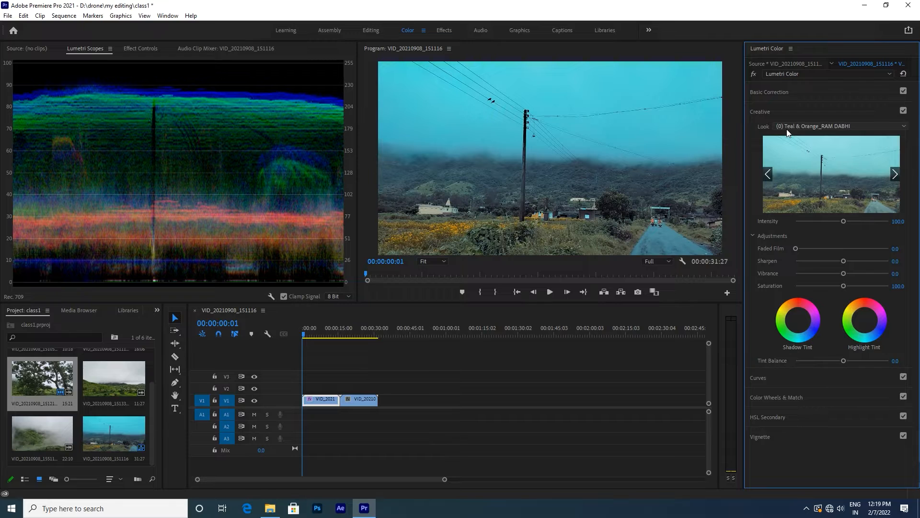
Step: Apply the (14) Teal & Orange creative look to the first clip and reduce its Intensity to 53.3
left_click(796, 128)
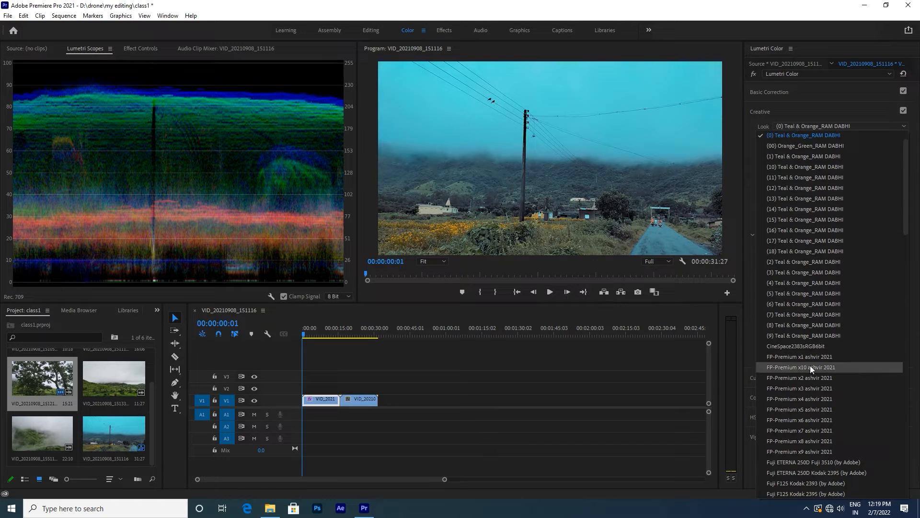
scroll(809, 369, "down", 3)
scroll(810, 368, "down", 15)
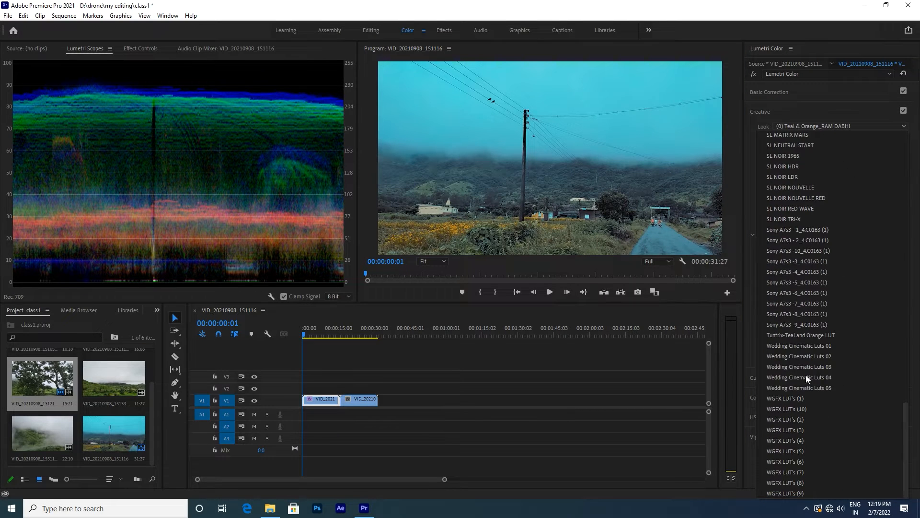
scroll(789, 293, "up", 7)
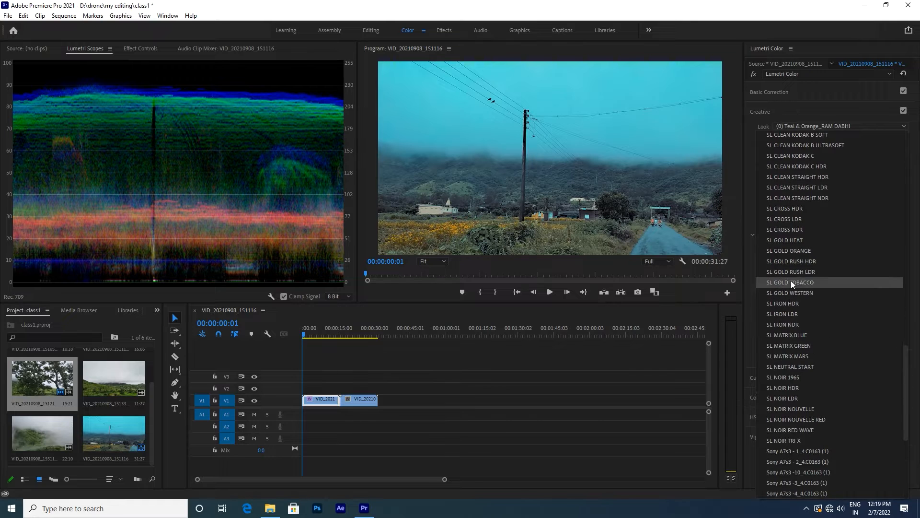
scroll(793, 229, "up", 10)
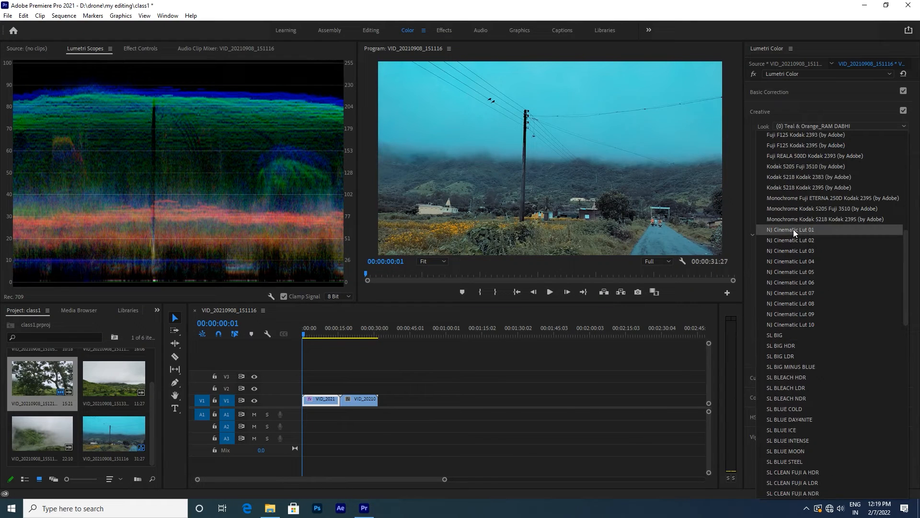
scroll(793, 229, "up", 12)
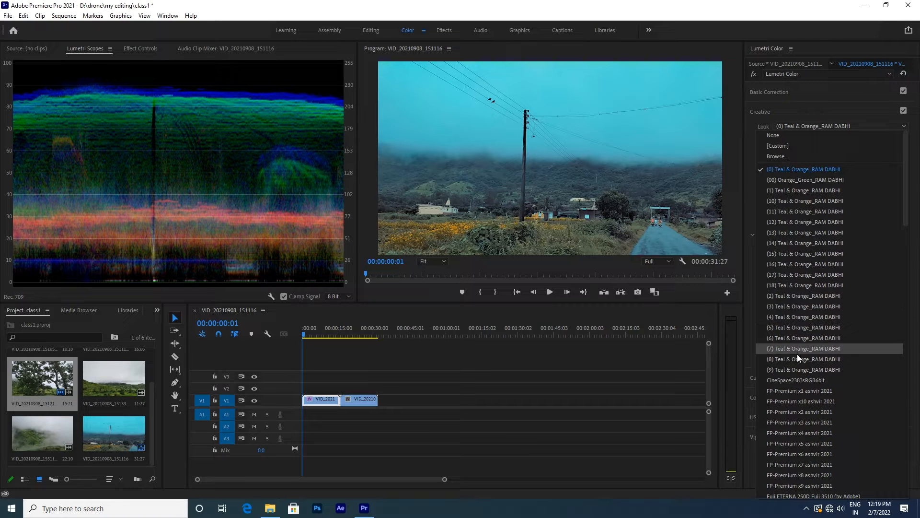
left_click(787, 243)
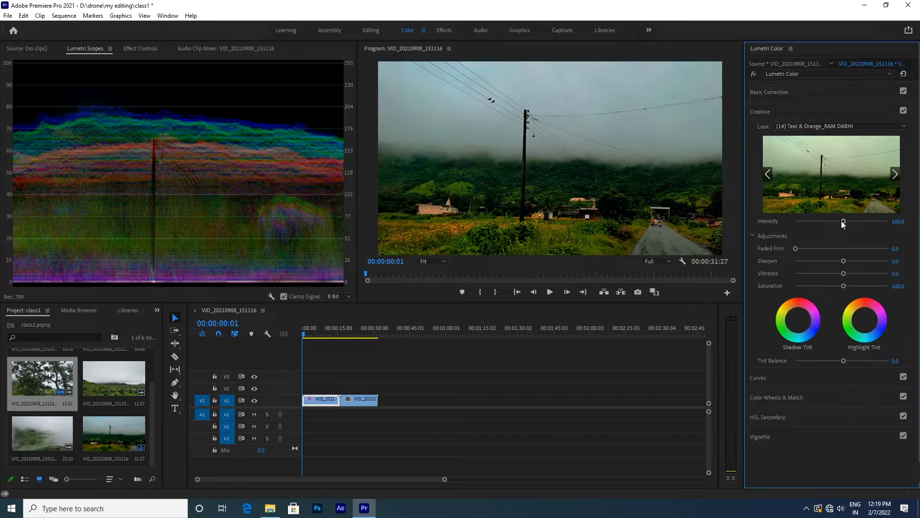
left_click_drag(843, 221, 820, 228)
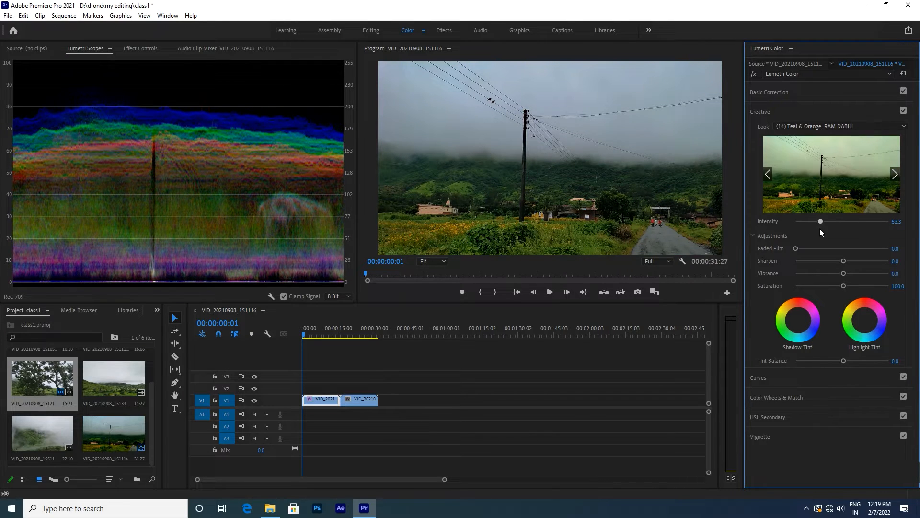
left_click(755, 112)
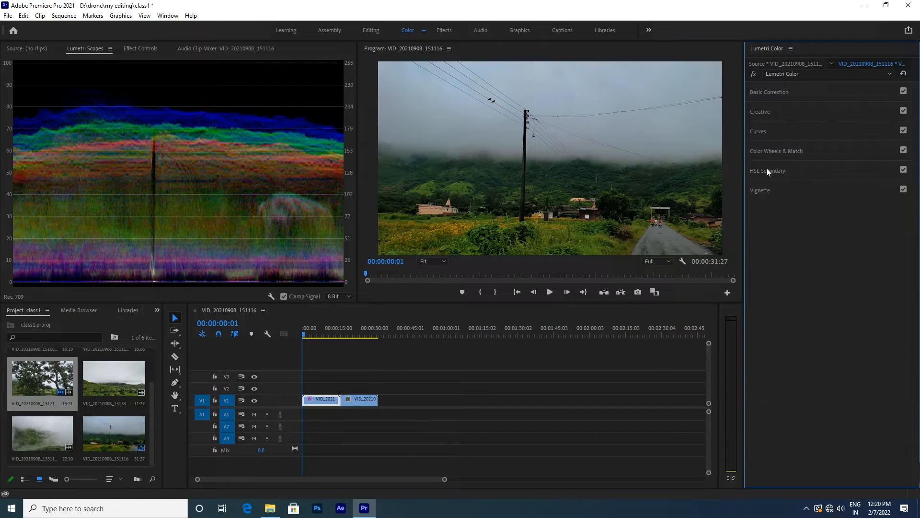
Step: Sample the greenery beside the road for the Hue vs Sat curve and pull the middle green point down to reduce green saturation
left_click(752, 133)
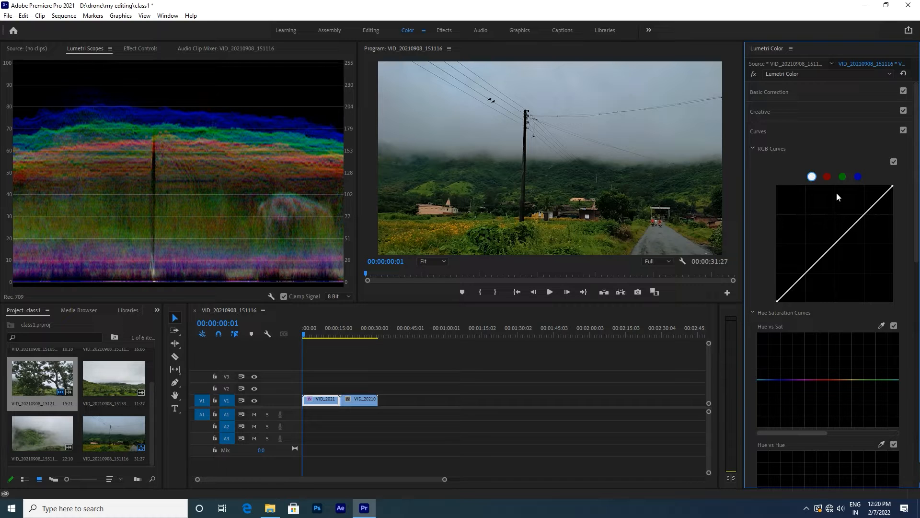
left_click(829, 177)
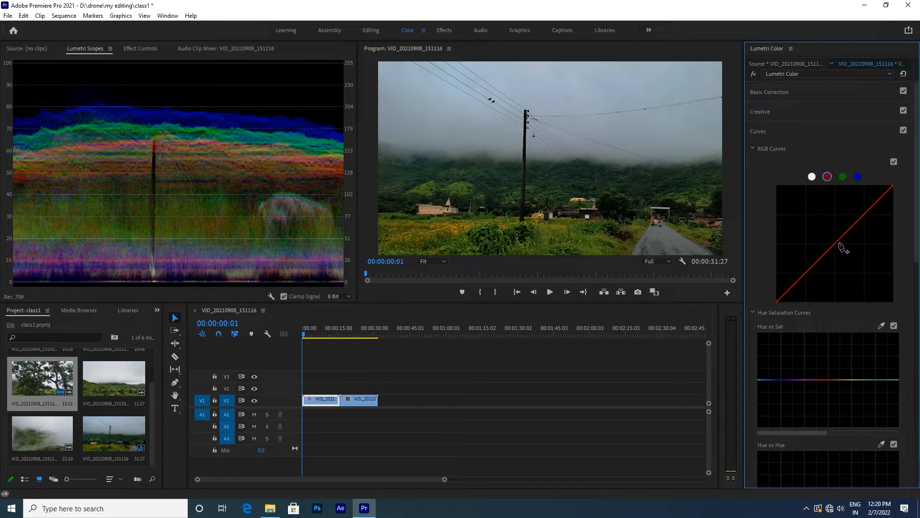
left_click(812, 177)
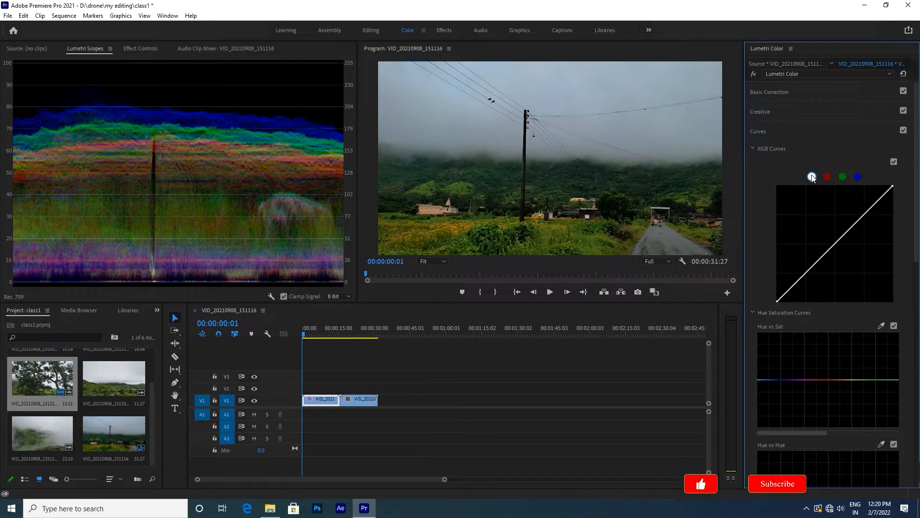
left_click(753, 312)
left_click(752, 314)
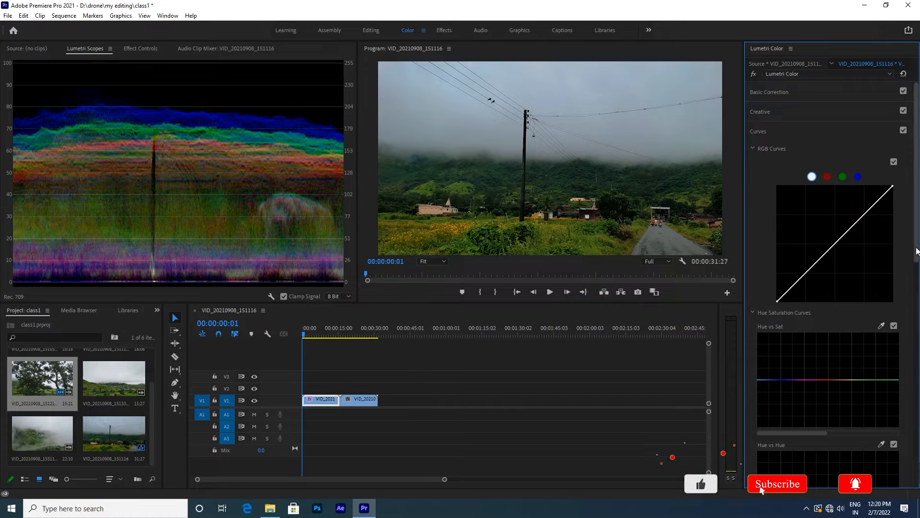
scroll(918, 270, "down", 1)
scroll(918, 271, "down", 4)
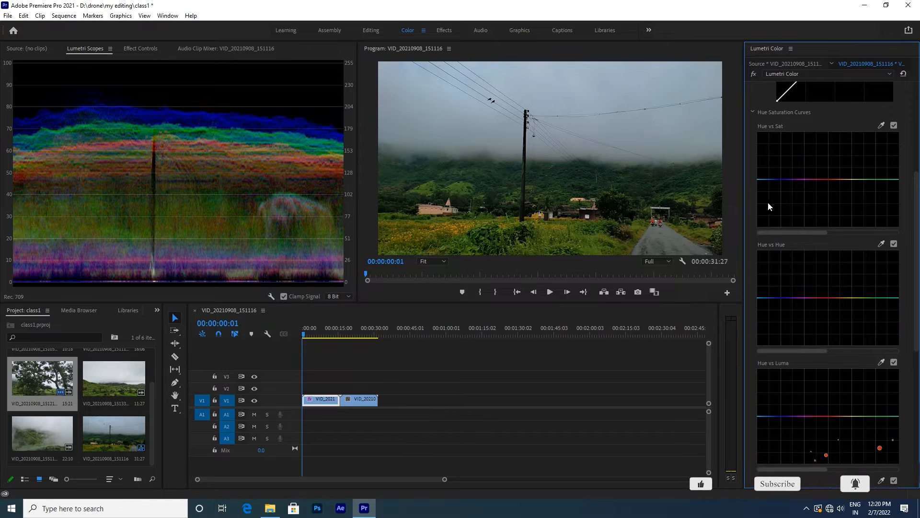
left_click(882, 126)
left_click(589, 241)
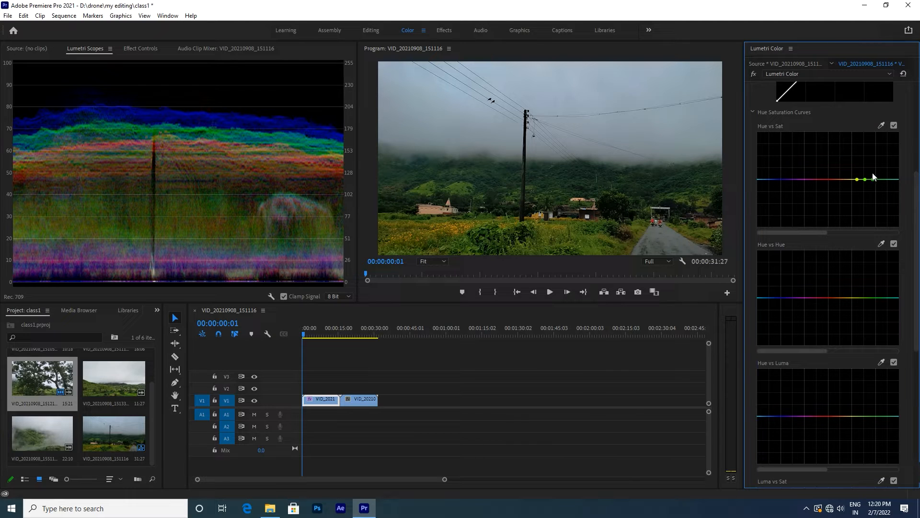
left_click_drag(866, 180, 874, 198)
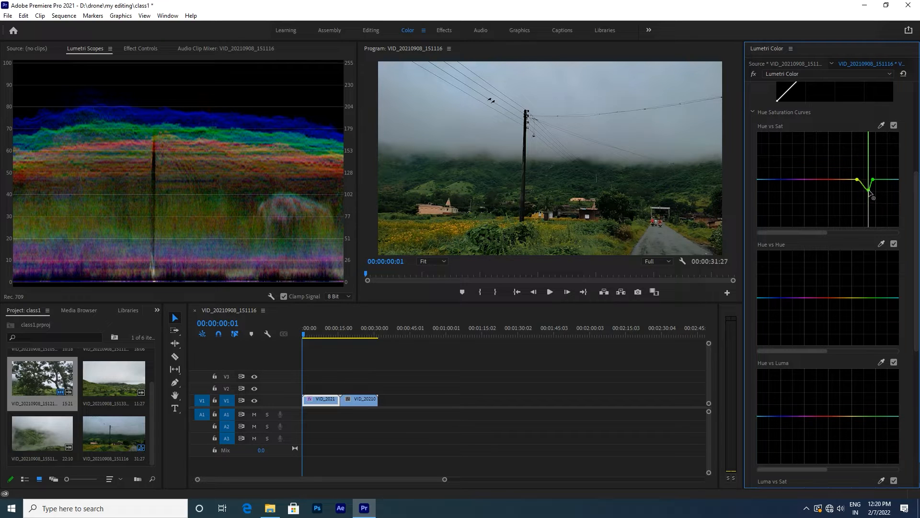
Step: Raise the blue point on the Hue vs Sat curve, sample the sky for Hue vs Hue, and lift its middle blue point slightly
left_click(882, 127)
left_click_drag(770, 181, 778, 138)
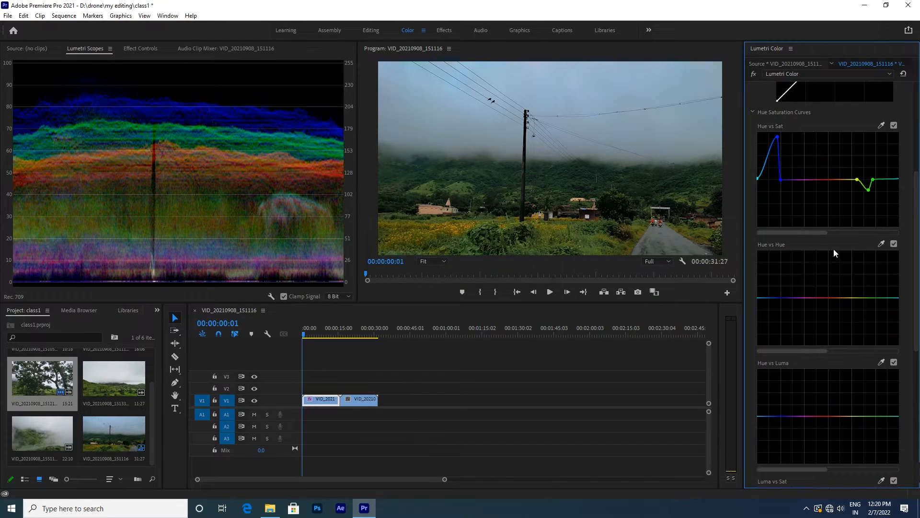
left_click(882, 244)
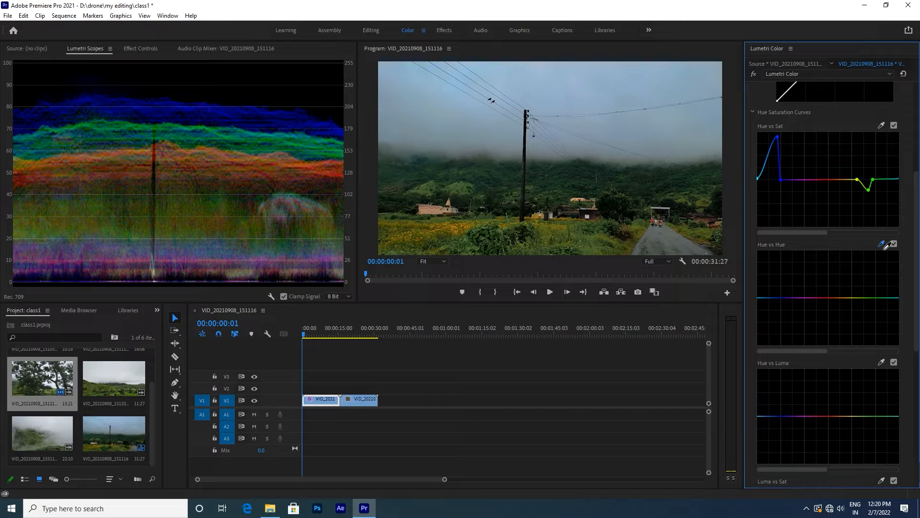
left_click(549, 112)
mouse_move(769, 298)
left_mouse_down()
mouse_move(769, 288)
mouse_move(769, 314)
mouse_move(764, 291)
mouse_move(774, 294)
mouse_move(775, 276)
mouse_move(772, 295)
left_mouse_up()
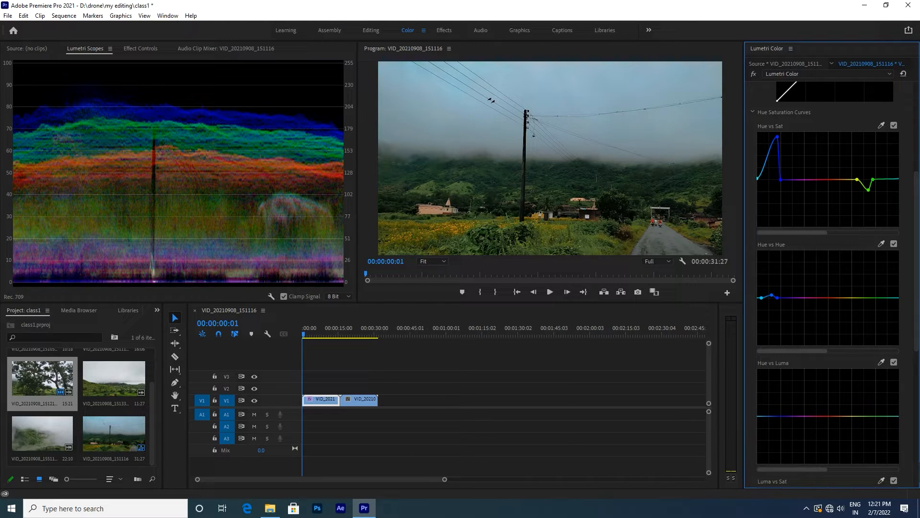
Step: Use the Color Wheels luminance sliders to raise the Shadows and Midtones slightly and lower the Highlights slightly
left_click_drag(914, 300, 897, 455)
left_click(750, 416)
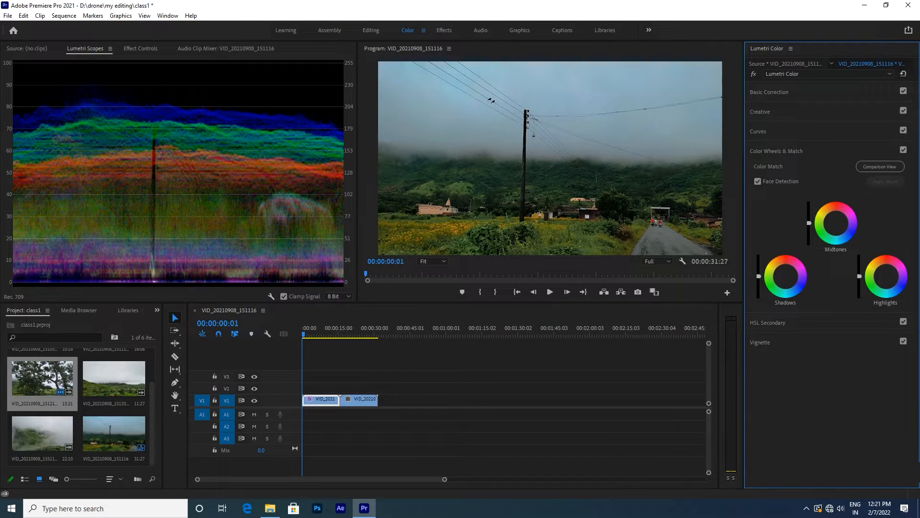
left_click_drag(758, 276, 761, 276)
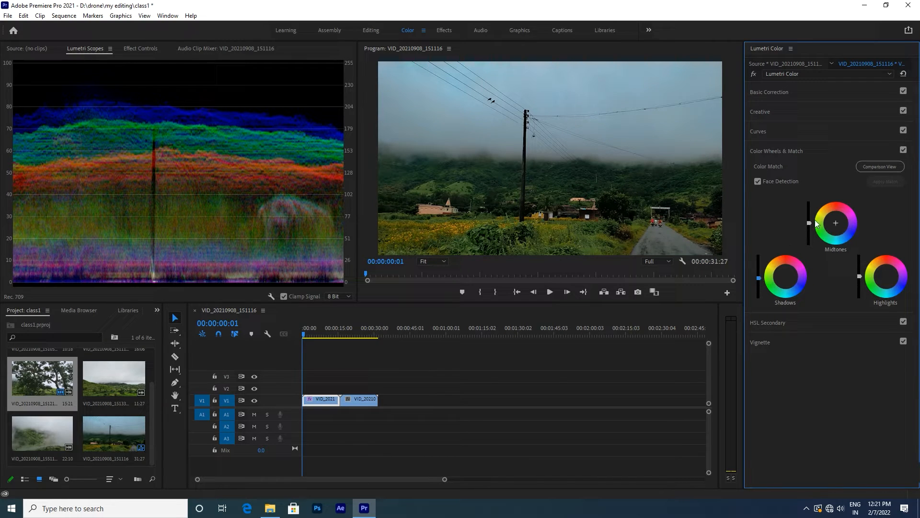
left_click_drag(809, 224, 809, 223)
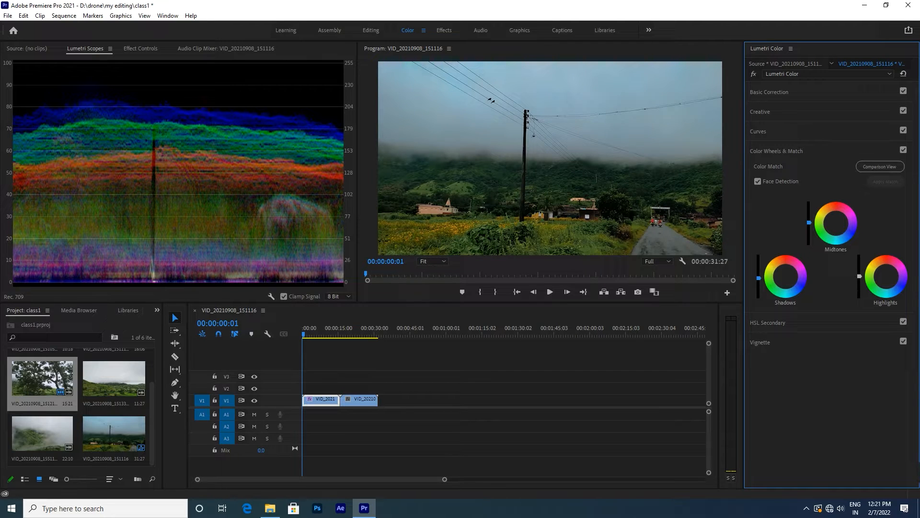
left_click_drag(859, 277, 859, 278)
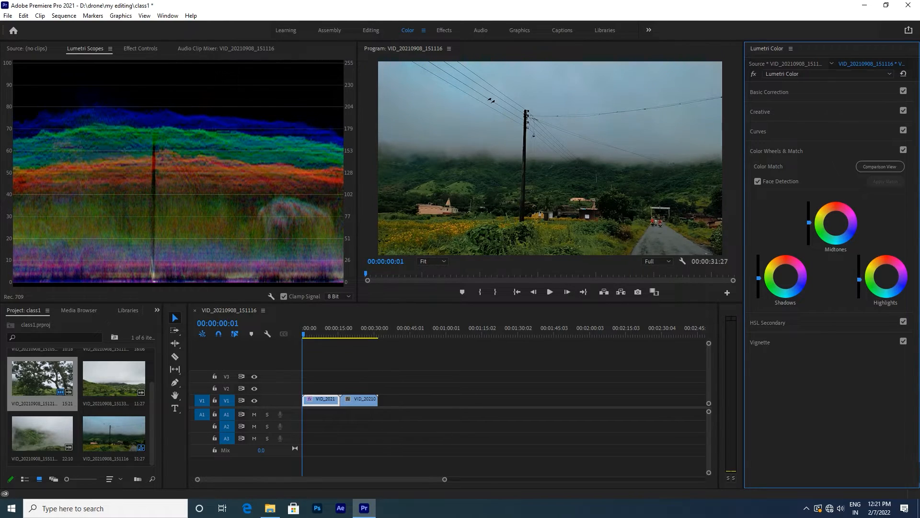
left_click_drag(759, 278, 759, 274)
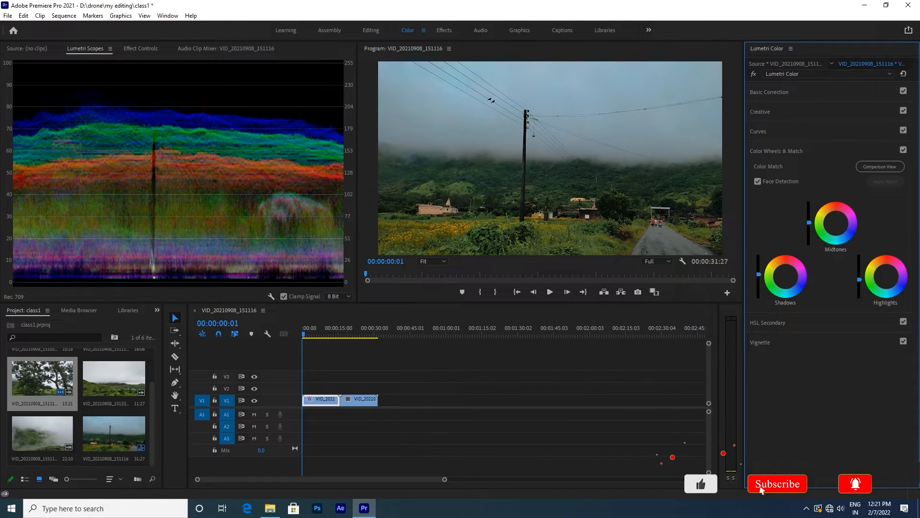
Step: Toggle the Lumetri Color effect off and on to compare the first clip before and after grading
left_click(753, 74)
left_click(753, 74)
left_click(754, 74)
left_click(753, 74)
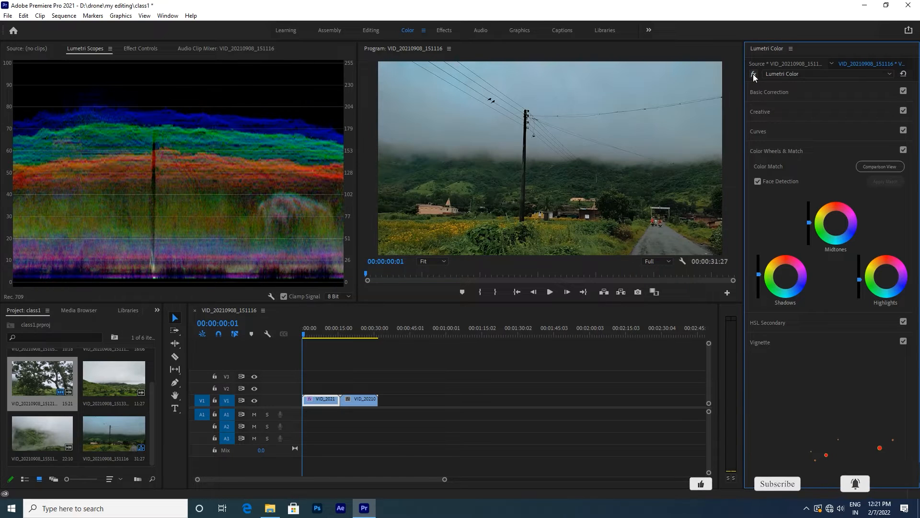
Step: Set the Vignette Amount to -1.5, Midpoint 43.1, Roundness -12.8 and Feather 59.5, and compare the clip with and without the effect
left_click(759, 342)
mouse_move(843, 243)
left_mouse_down()
mouse_move(850, 233)
mouse_move(836, 205)
mouse_move(800, 206)
mouse_move(858, 231)
mouse_move(835, 231)
mouse_move(882, 226)
mouse_move(795, 236)
mouse_move(835, 237)
left_mouse_up()
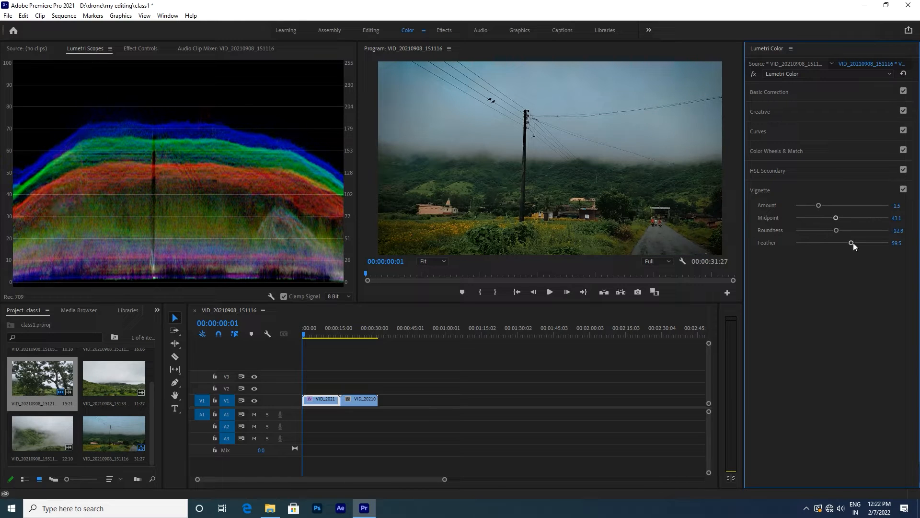
left_click(755, 74)
left_click(754, 74)
left_click(755, 74)
left_click(753, 74)
Step: Create a 1920 × 1080 adjustment layer at 23.976 fps and place it on V2 across both timeline clips
left_click(149, 440)
left_click_drag(165, 343, 210, 345)
left_click(188, 424)
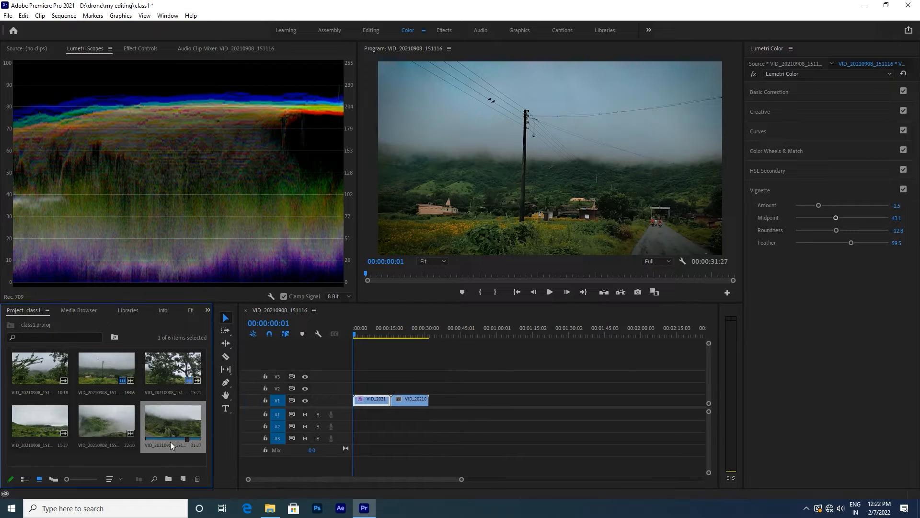
right_click(151, 459)
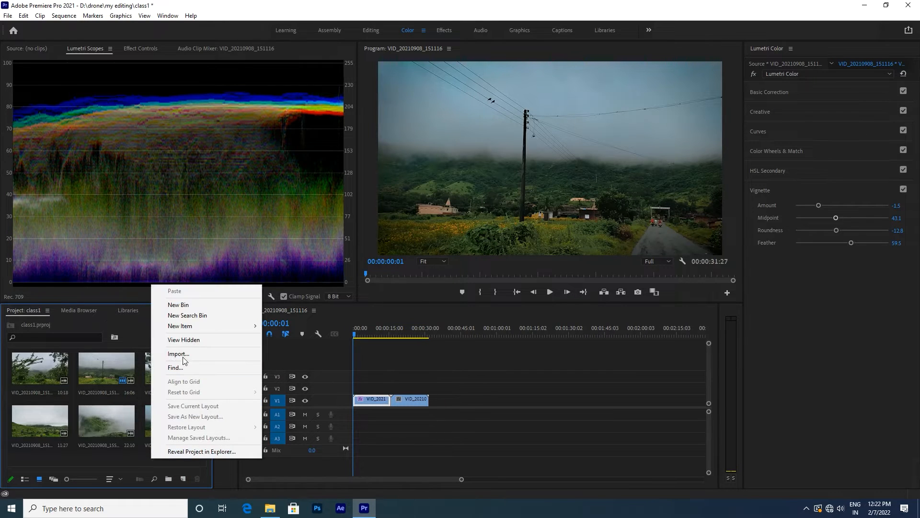
mouse_move(227, 328)
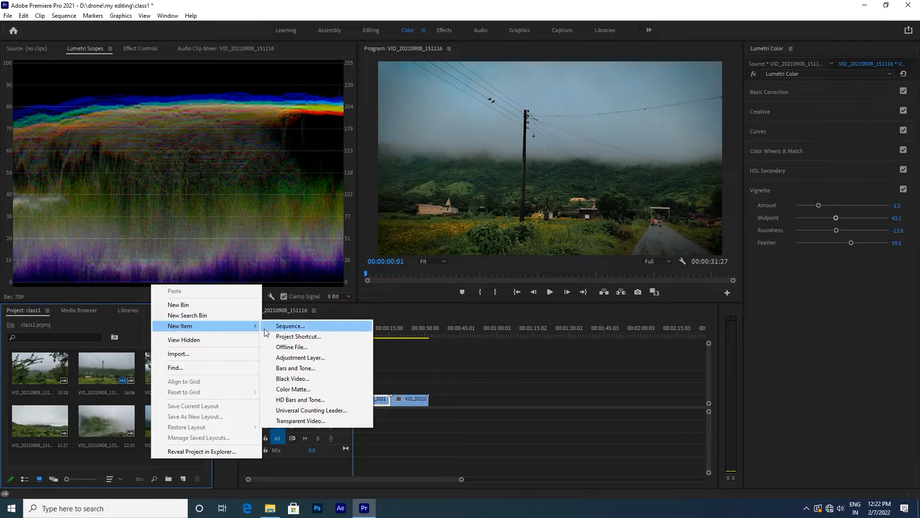
left_click(285, 357)
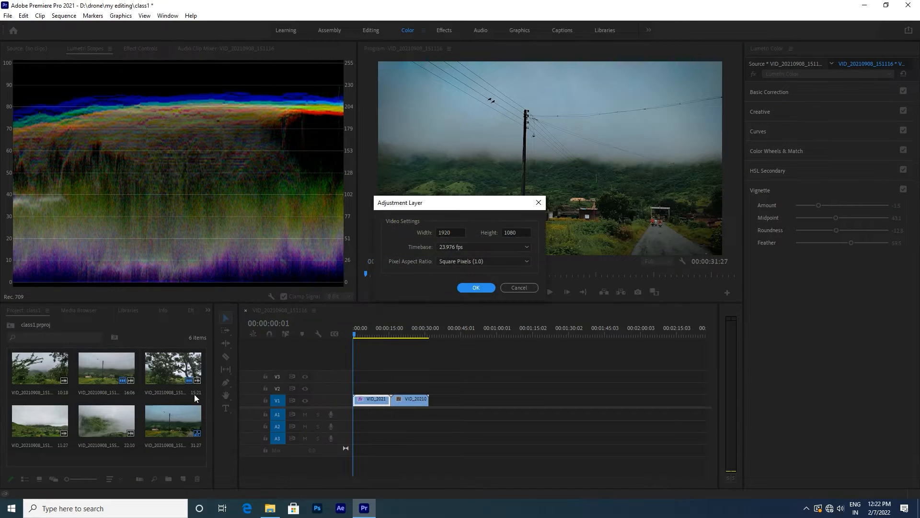
left_click(477, 288)
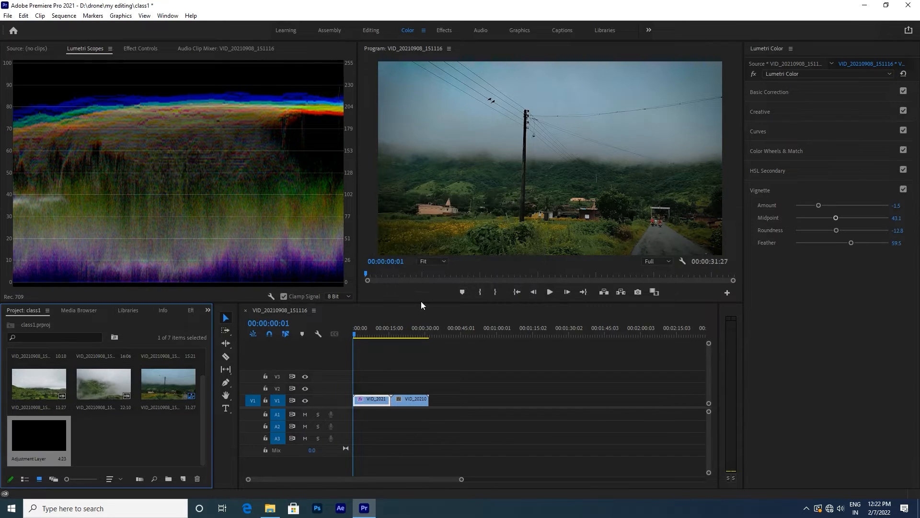
left_click_drag(128, 417, 429, 388)
Step: Place the playhead at 00:00:23:13 and select the second clip on V1 for grading
left_click(409, 401)
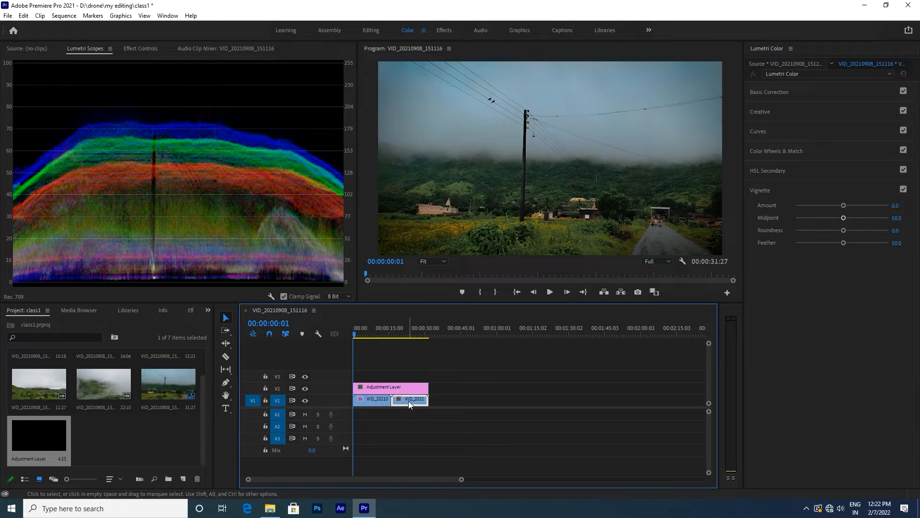
left_click(410, 334)
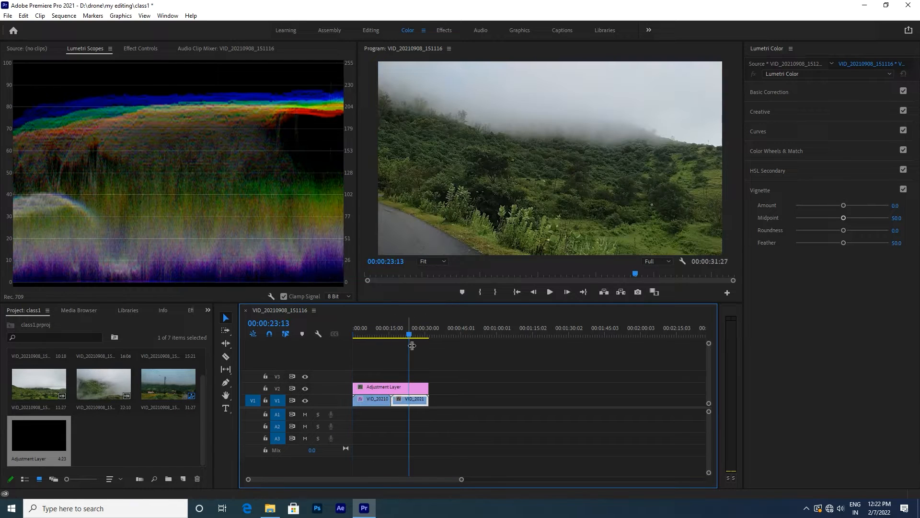
left_click(378, 401)
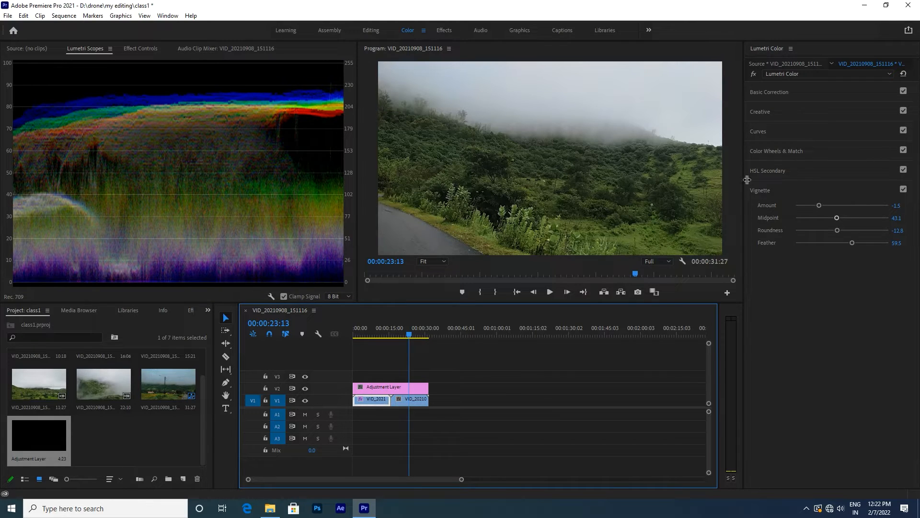
left_click(417, 402)
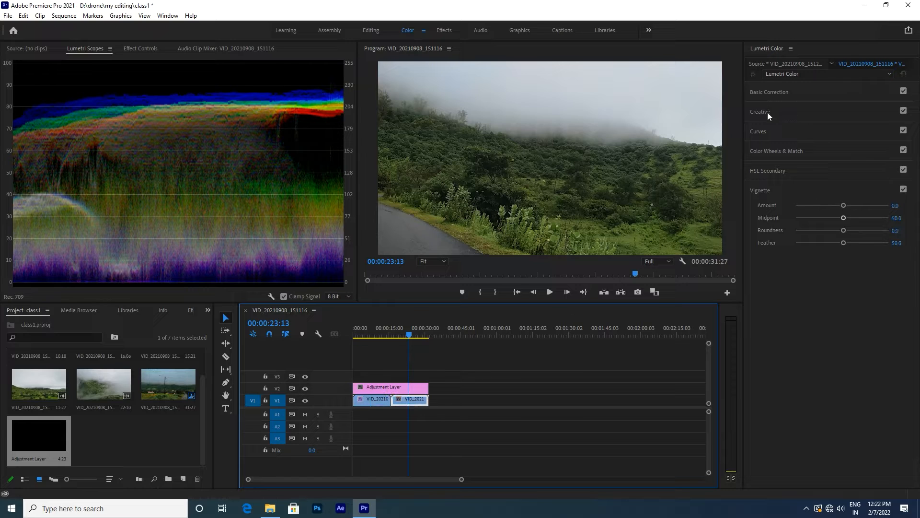
left_click(751, 112)
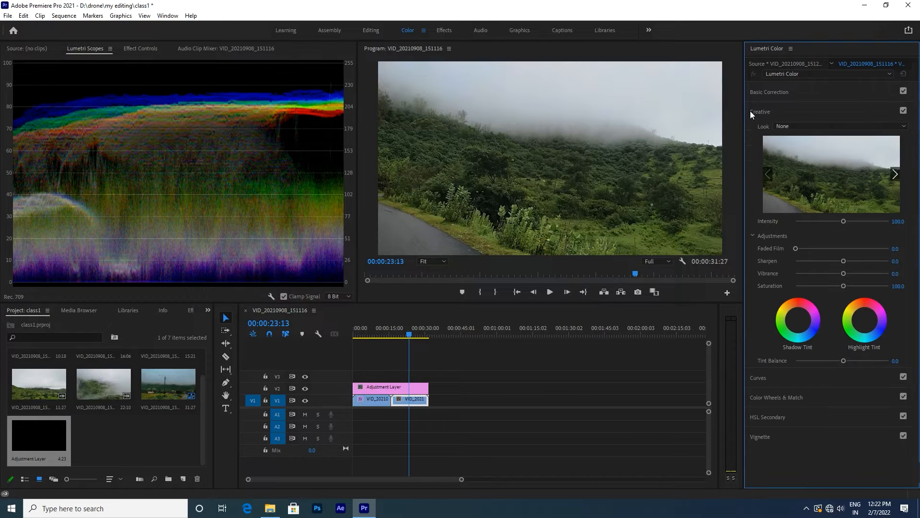
left_click(750, 110)
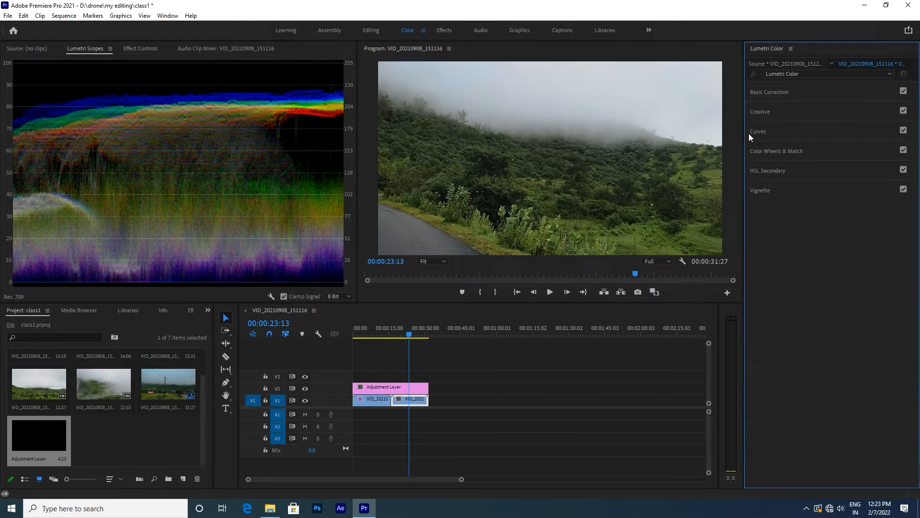
left_click(752, 133)
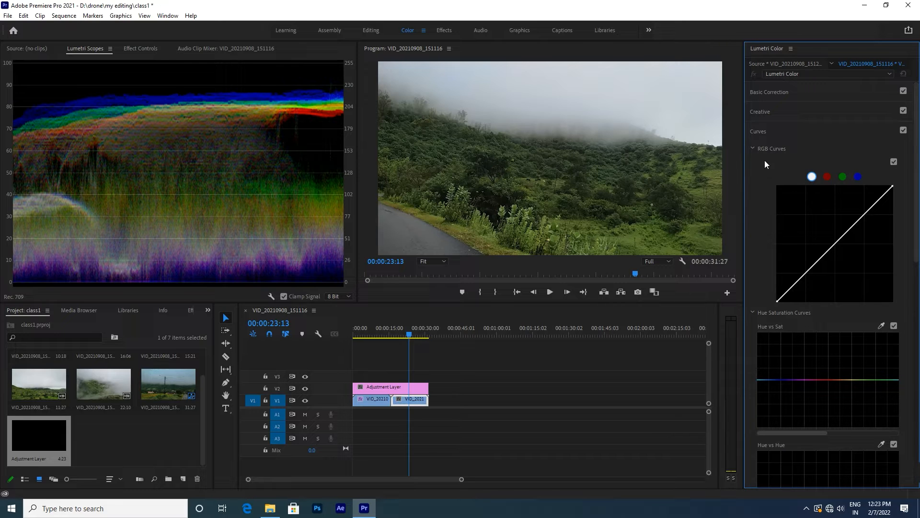
scroll(909, 245, "down", 6)
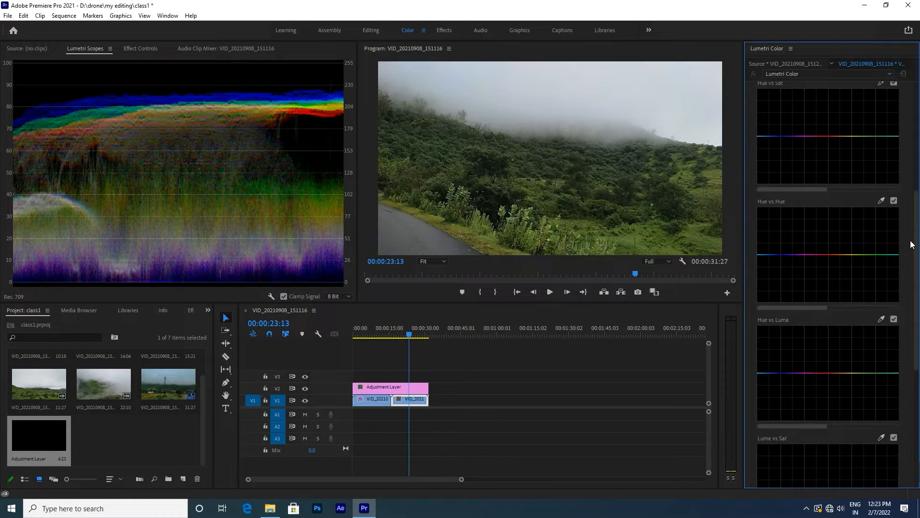
scroll(901, 245, "up", 5)
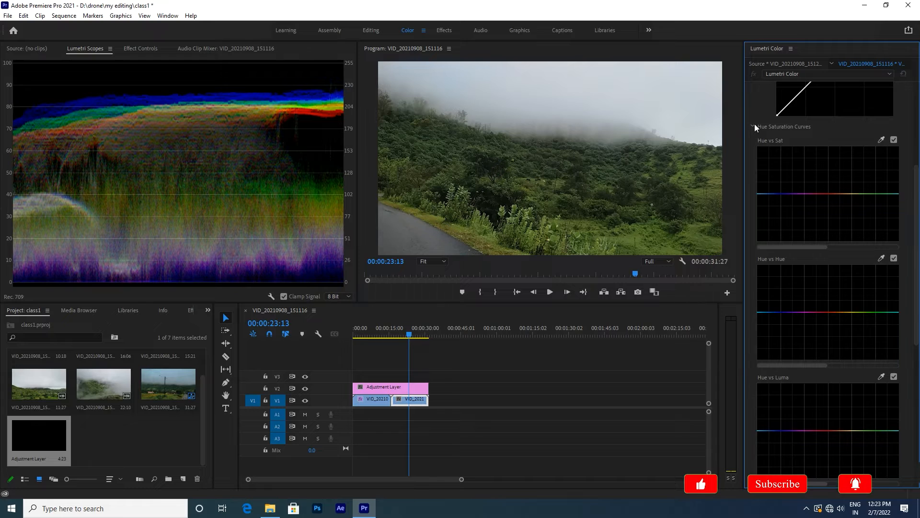
left_click(753, 127)
left_click(752, 131)
Step: Show the Comparison View and apply a color match from the first clip's reference frame to the second clip, repeating it at 00:00:24:07
left_click(752, 151)
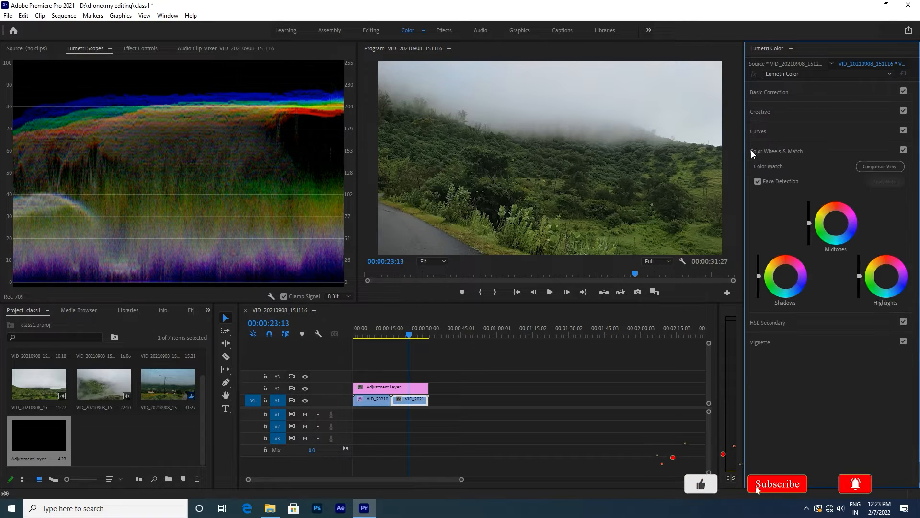
left_click(879, 167)
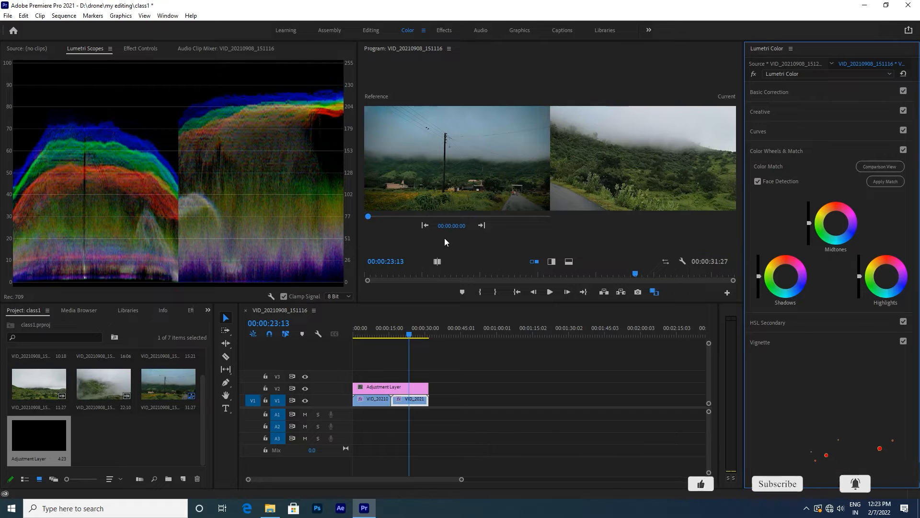
left_click(886, 182)
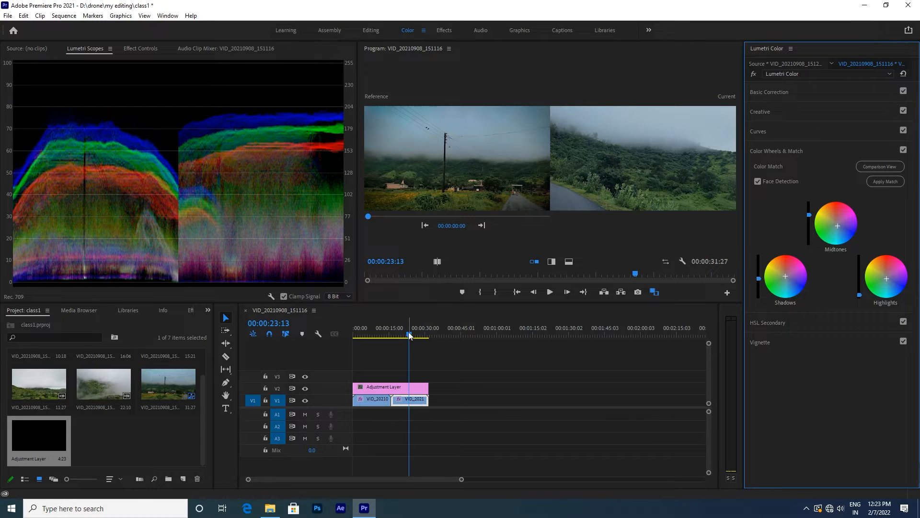
mouse_move(409, 336)
left_mouse_down()
mouse_move(384, 335)
mouse_move(411, 335)
left_mouse_up()
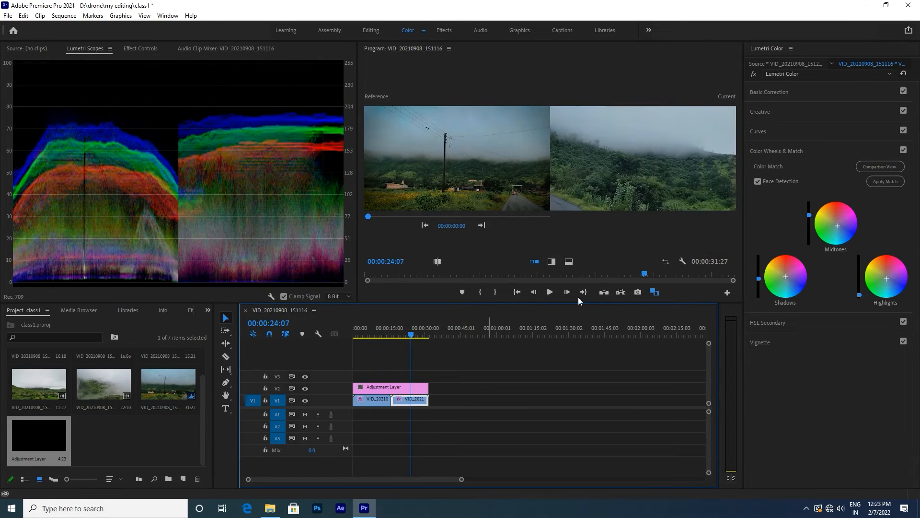
left_click(888, 182)
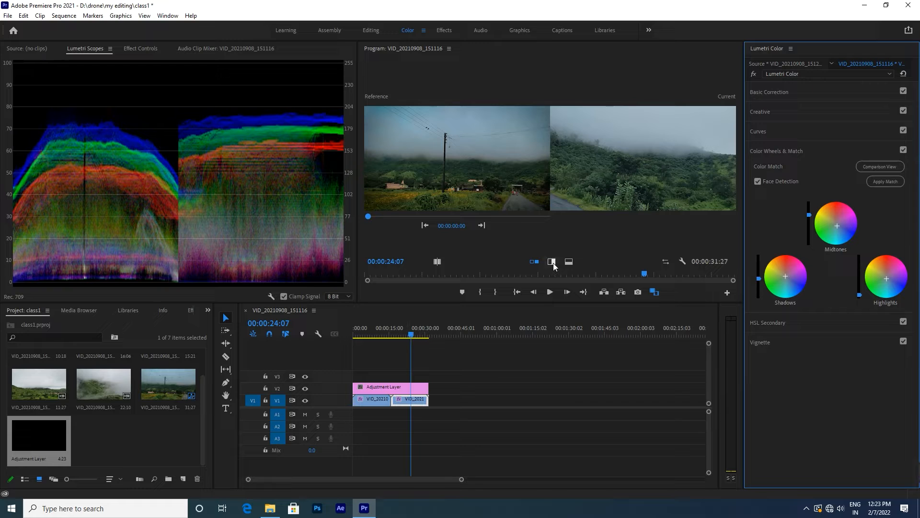
Step: Play the matched clip side by side with the reference frame and check it around 00:00:20:01, keeping Face Detection on
left_click(537, 267)
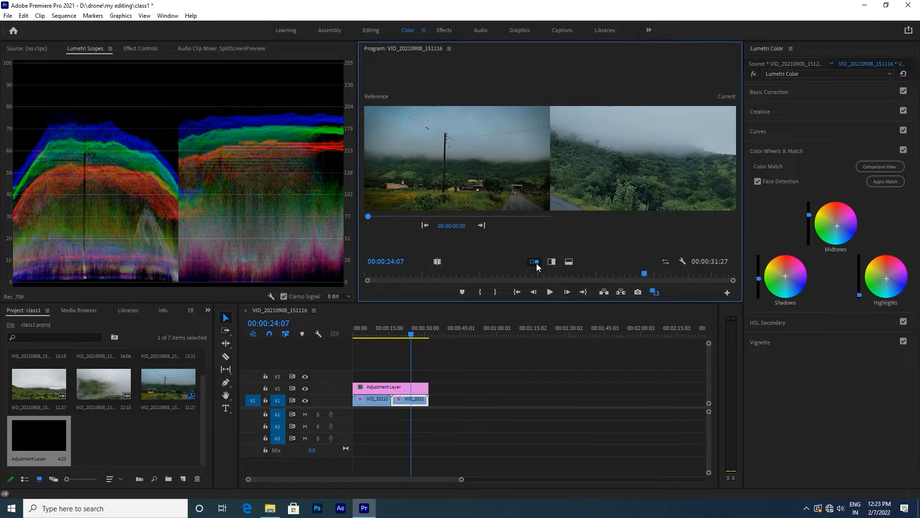
left_click(550, 292)
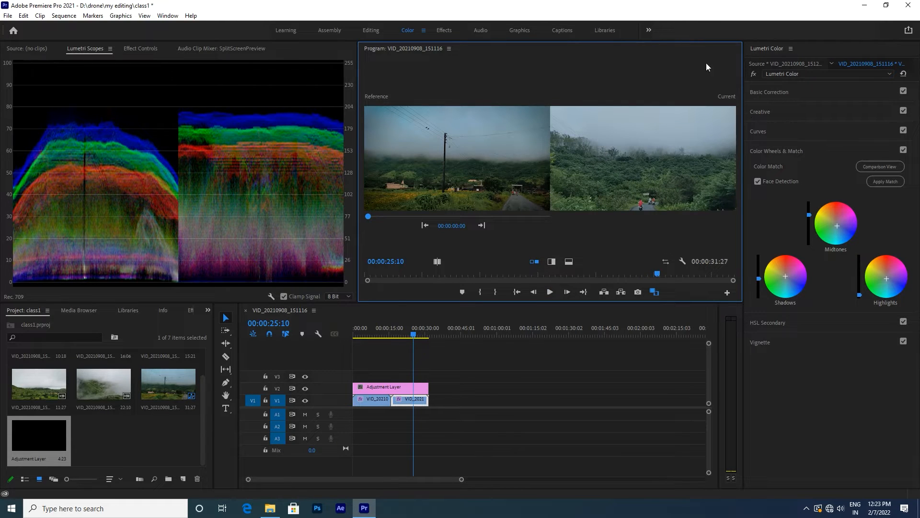
left_click(757, 181)
left_click(757, 181)
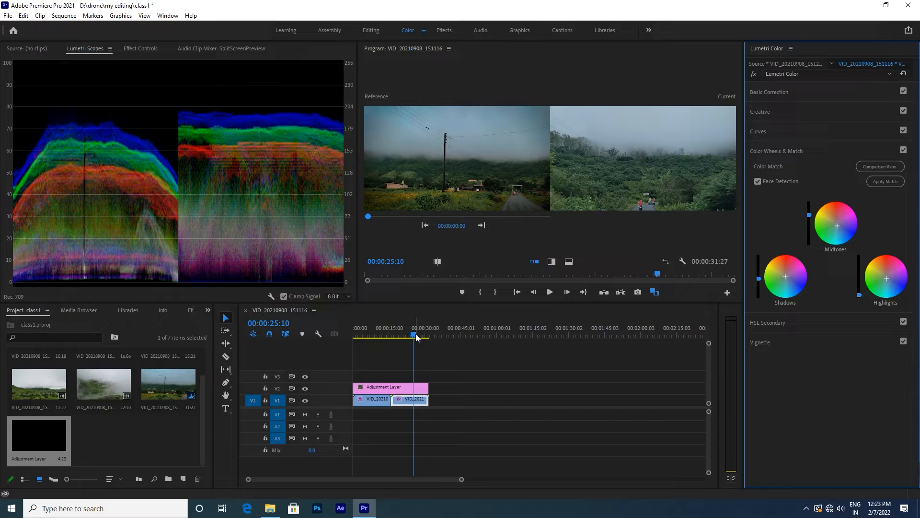
mouse_move(415, 332)
left_mouse_down()
mouse_move(374, 334)
mouse_move(405, 334)
left_mouse_up()
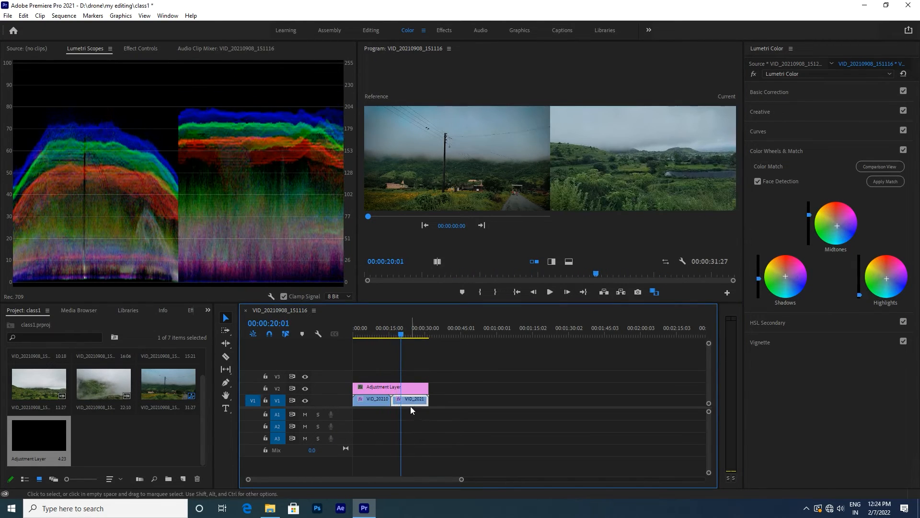
Step: Add a vignette to the second clip with Amount -0.9, Midpoint 37.9 and Feather 55.9
left_click(752, 133)
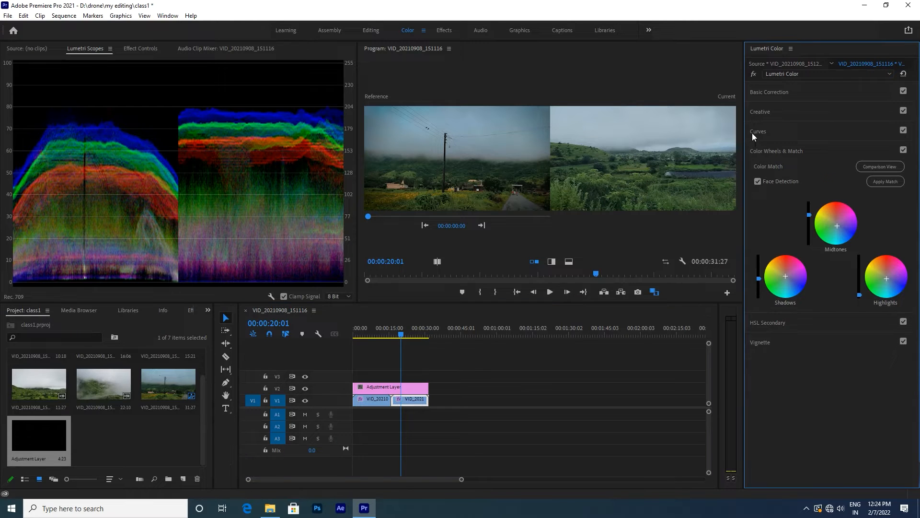
left_click(752, 132)
left_click(752, 191)
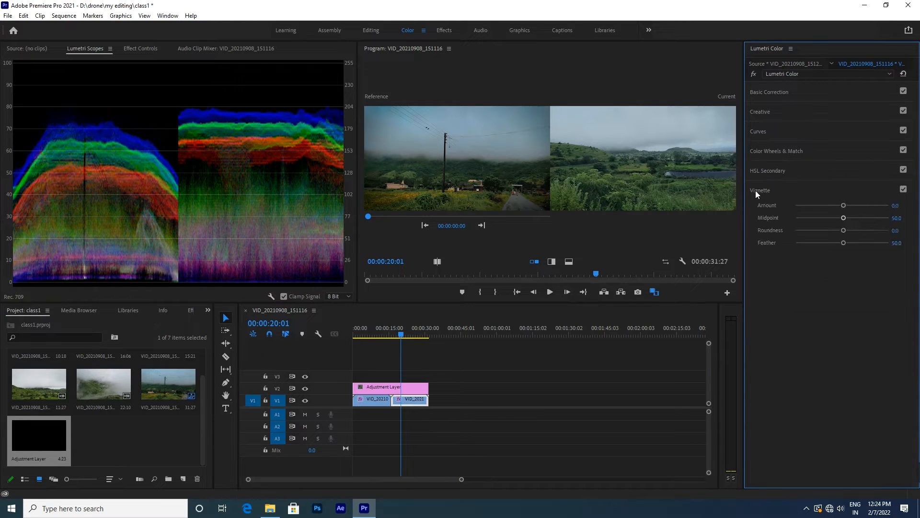
left_click_drag(838, 203, 827, 204)
left_click_drag(845, 244, 831, 222)
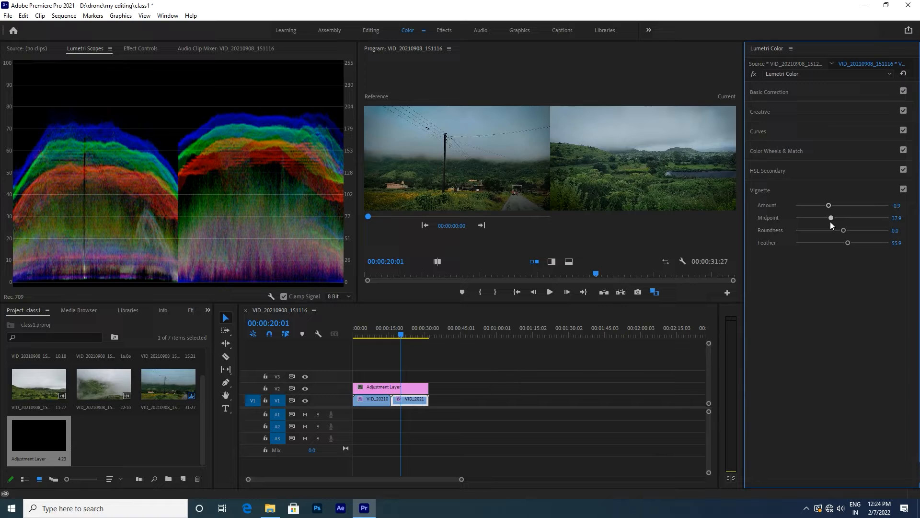
Step: Sample the cloudy sky of the second clip for the Hue vs Sat curve and raise the saturation of its blue range
left_click(756, 133)
left_click(756, 133)
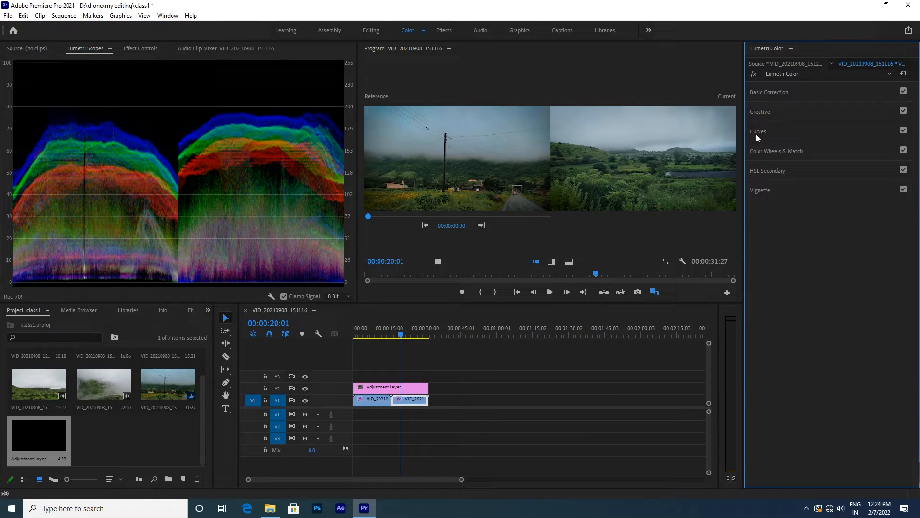
left_click(755, 150)
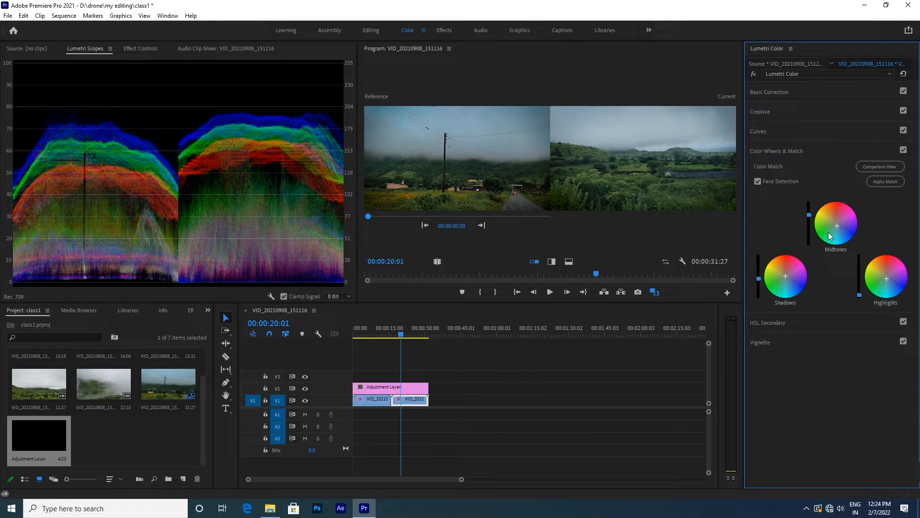
left_click(758, 138)
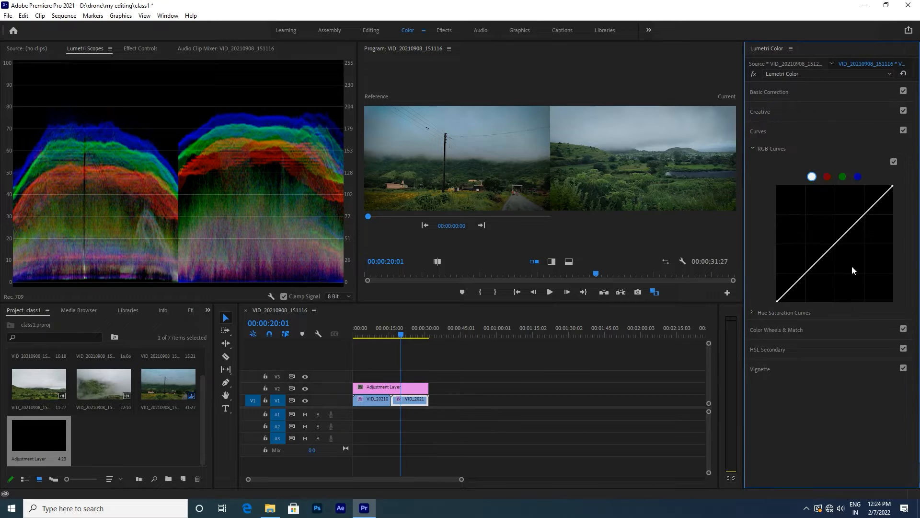
left_click(752, 311)
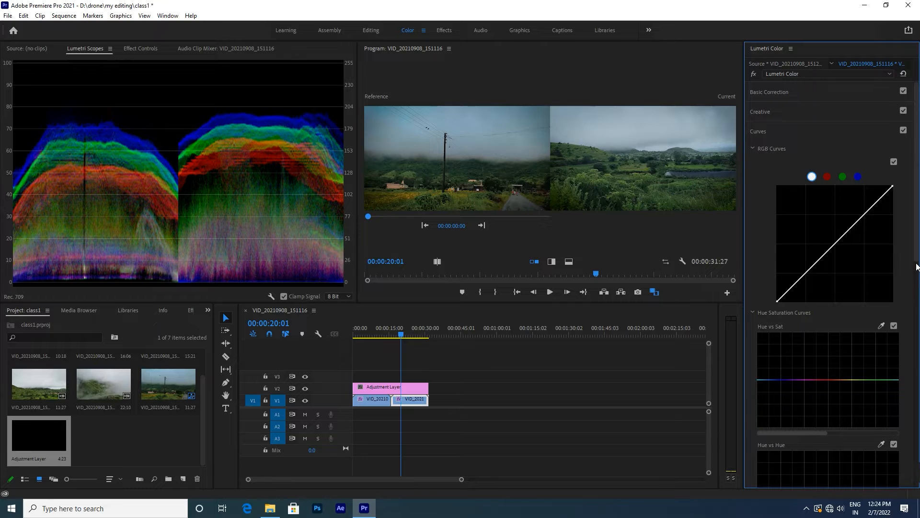
left_click_drag(917, 264, 917, 336)
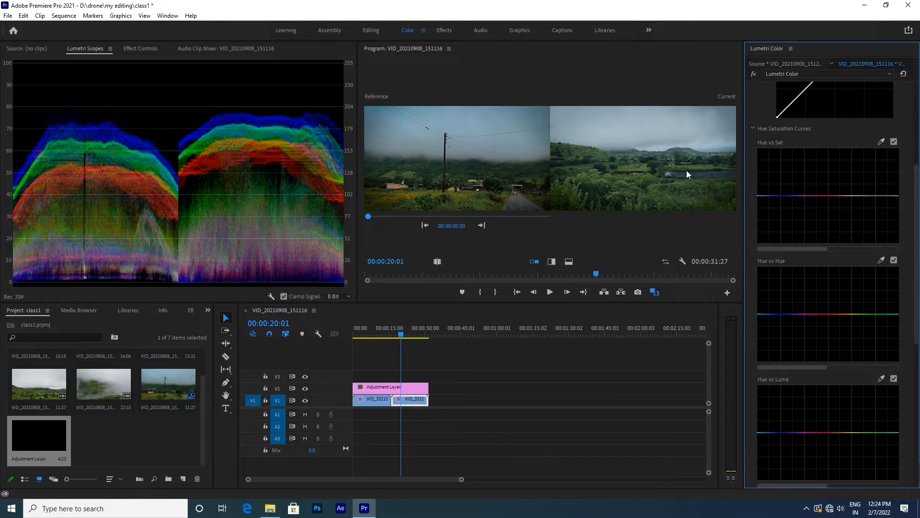
left_click(882, 141)
left_click(694, 138)
left_click_drag(772, 196, 776, 162)
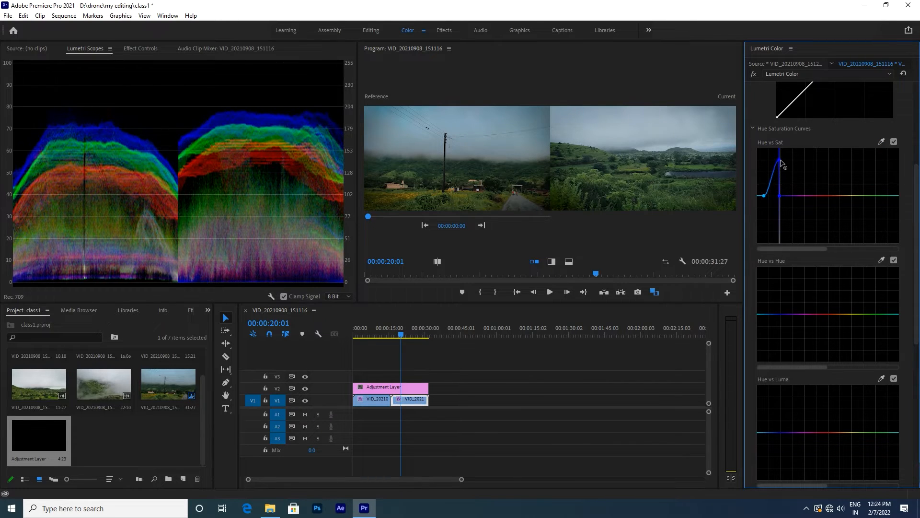
Step: Sample the sky for the Hue vs Hue curve and pull the blue range slightly down
left_click(881, 260)
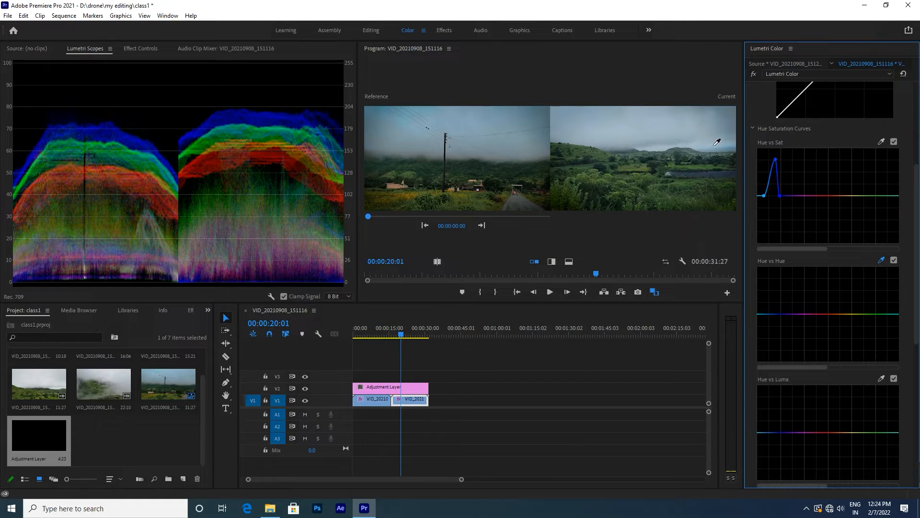
left_click(674, 127)
mouse_move(770, 314)
left_mouse_down()
mouse_move(773, 278)
mouse_move(777, 337)
mouse_move(777, 325)
left_mouse_up()
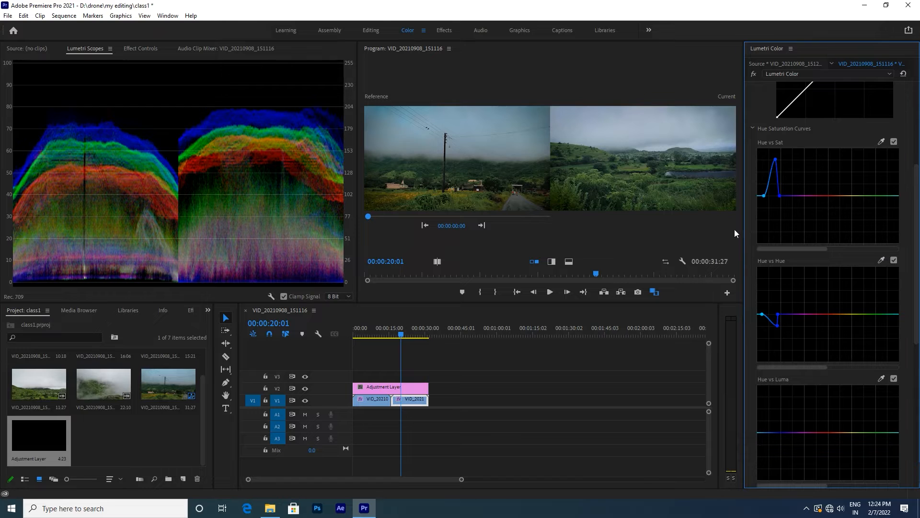
Step: Toggle the Lumetri Color effect off and on to compare the second clip before and after grading, leaving it enabled
left_click(755, 73)
left_click(755, 73)
left_click(754, 73)
left_click(754, 73)
left_click(753, 73)
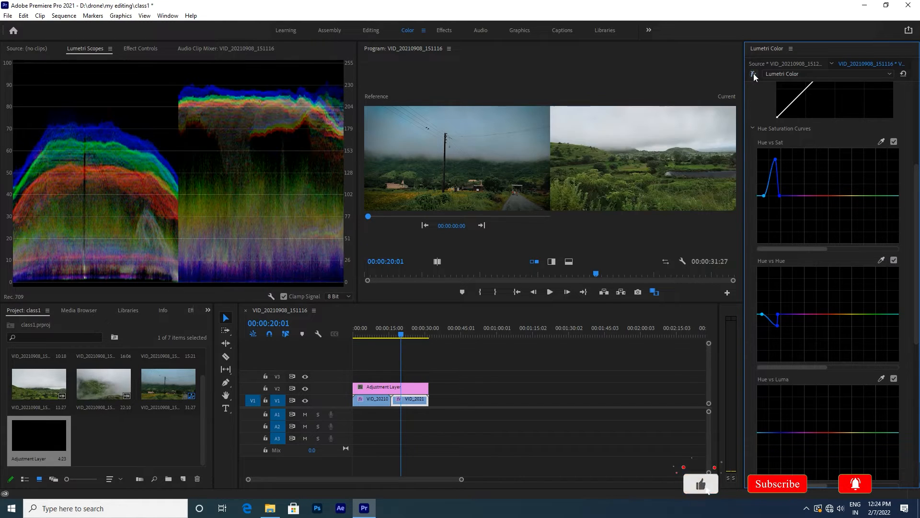
left_click(754, 74)
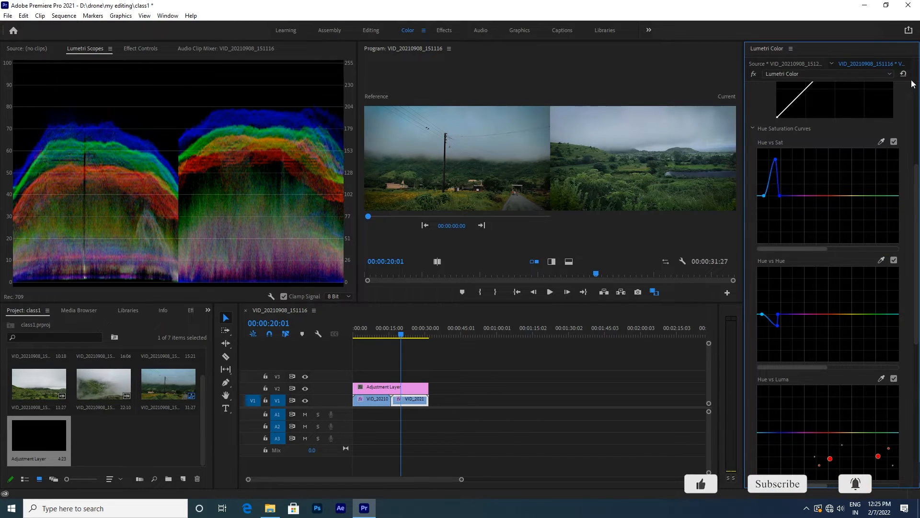
Step: Collapse the RGB Curves and Hue Saturation Curves groups and close the Curves section
scroll(914, 101, "up", 5)
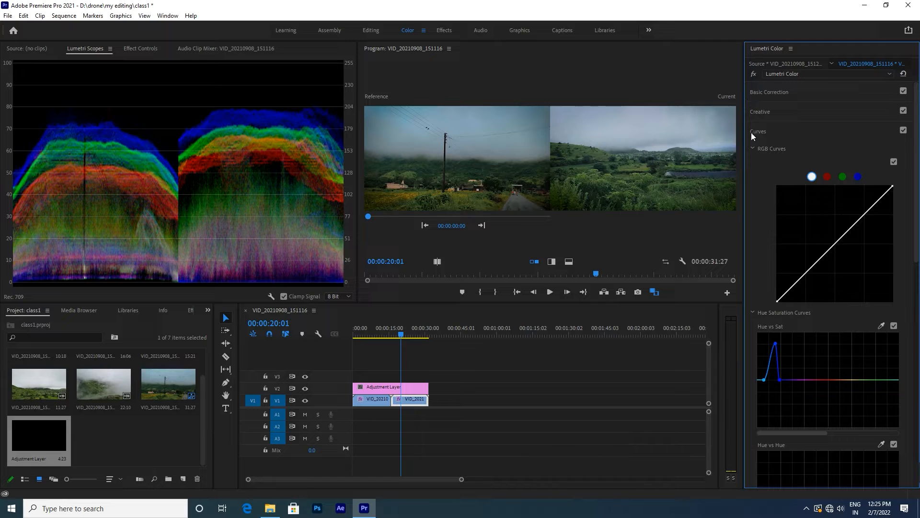
left_click(753, 147)
left_click(751, 146)
left_click(753, 149)
left_click(753, 162)
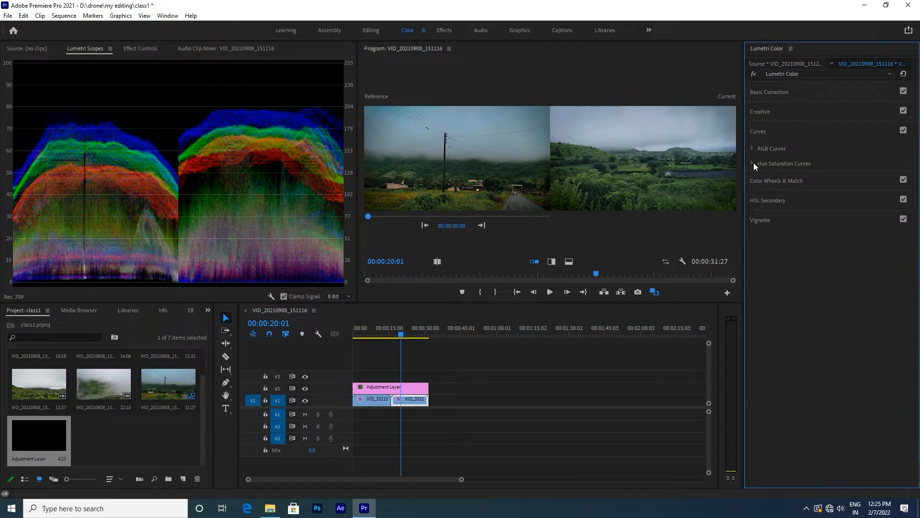
left_click(752, 130)
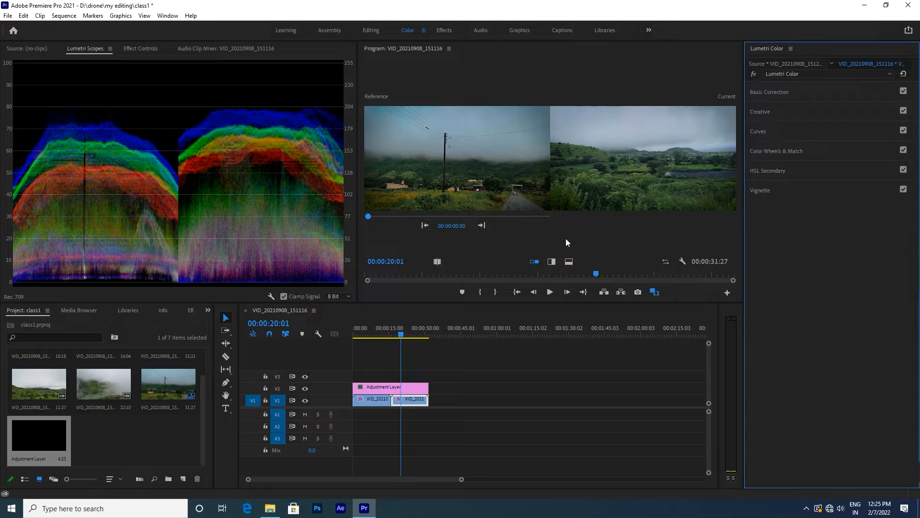
Step: Find the Crop video effect and apply it to the adjustment layer on V2
left_click(383, 386)
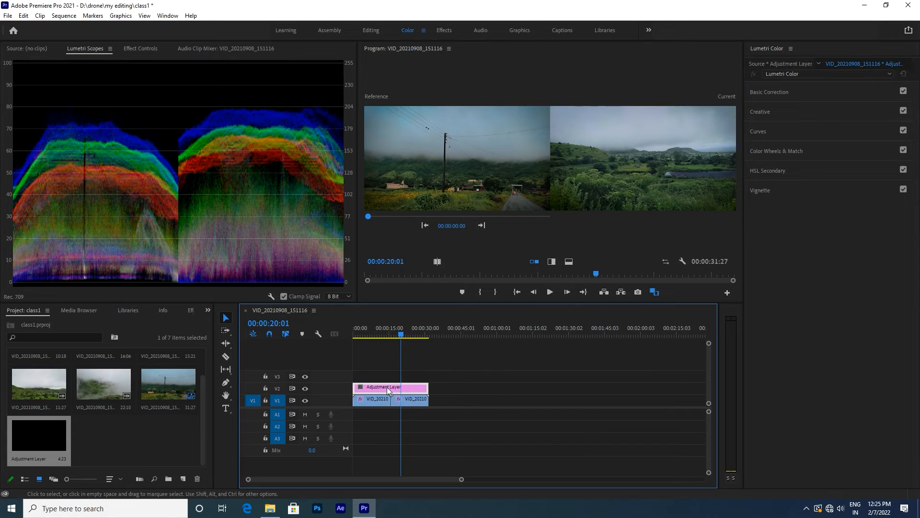
left_click(144, 49)
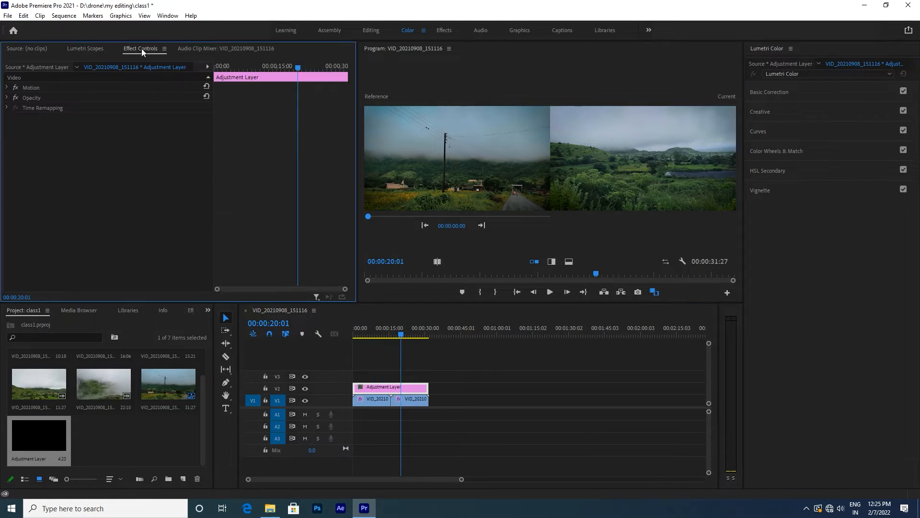
left_click(407, 388)
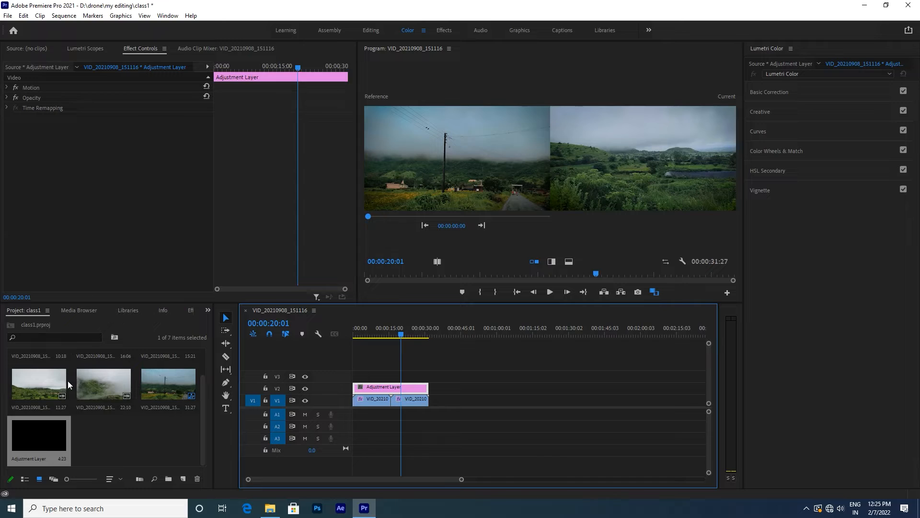
left_click(66, 337)
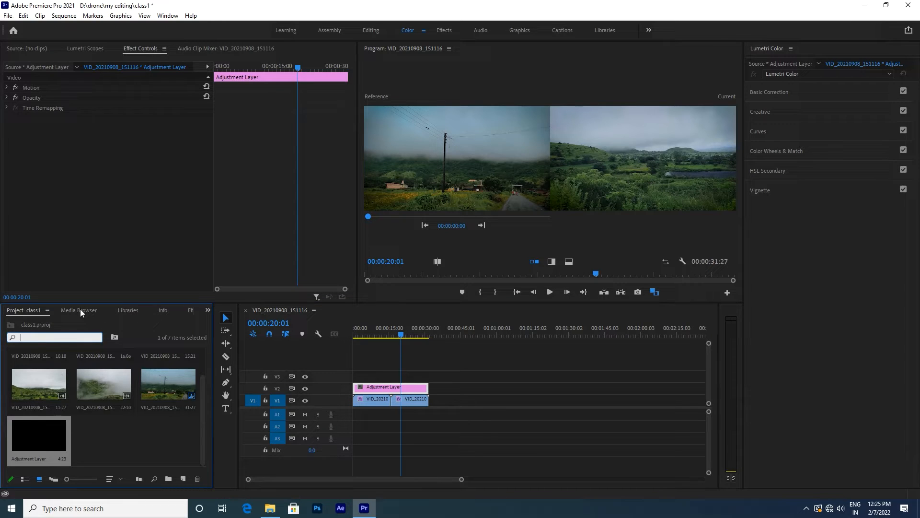
left_click(191, 310)
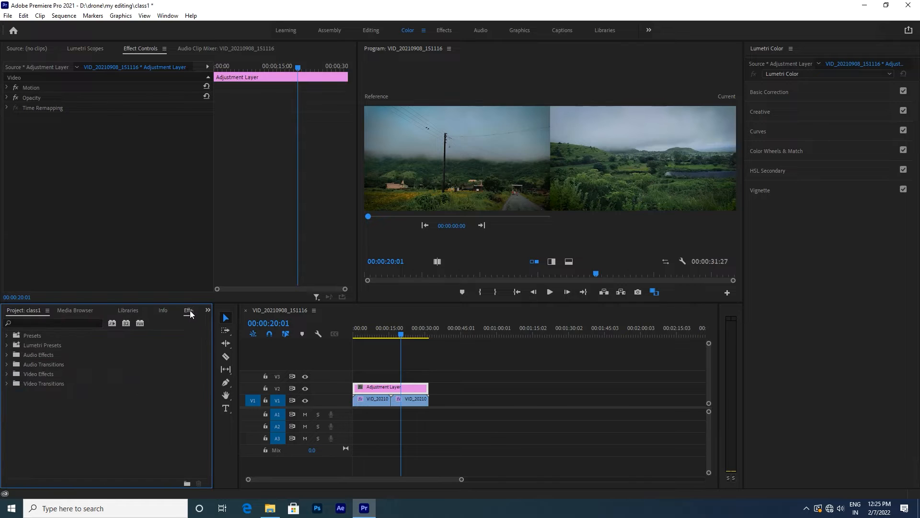
left_click(96, 324)
type("cro")
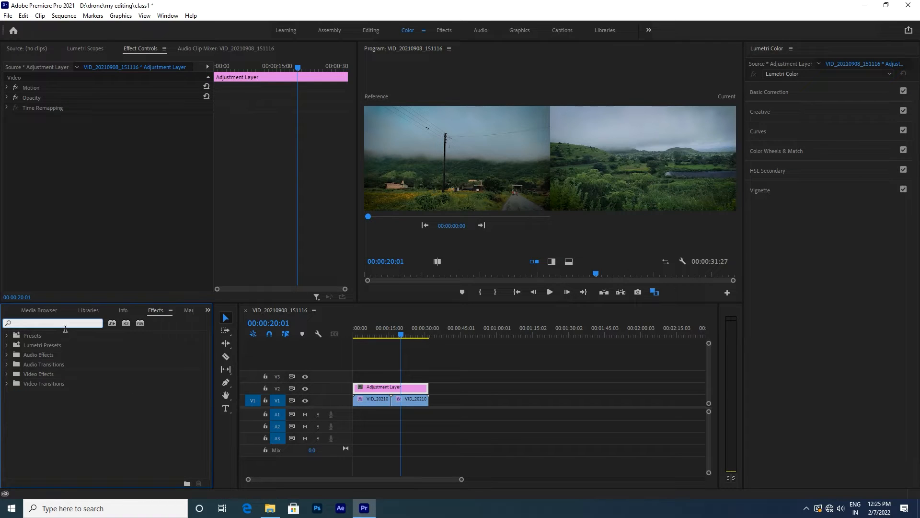
type("p")
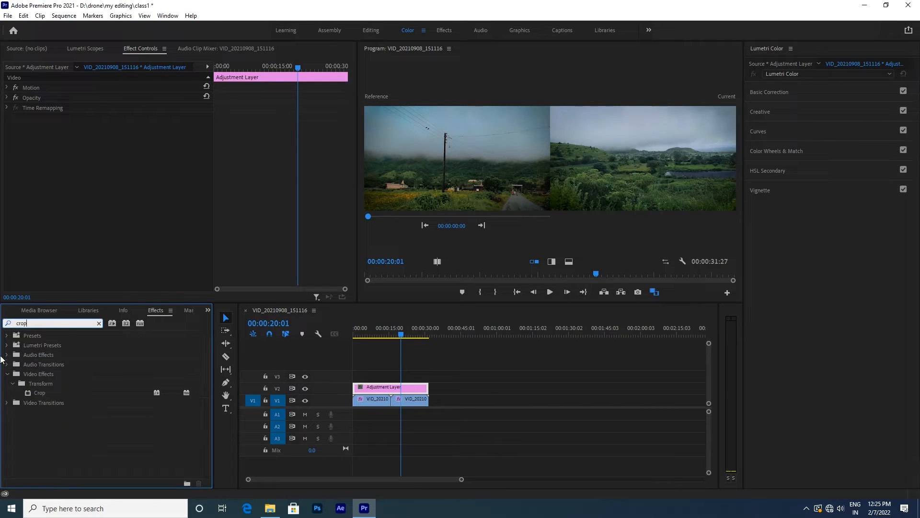
left_click_drag(36, 395, 372, 389)
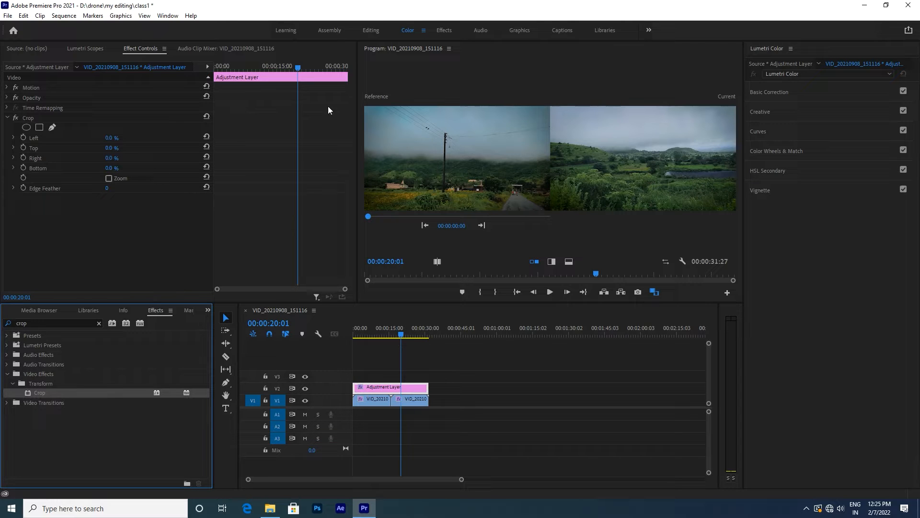
Step: Compare the reference and current frames in vertical and horizontal split, returning to the side-by-side layout
left_click(726, 96)
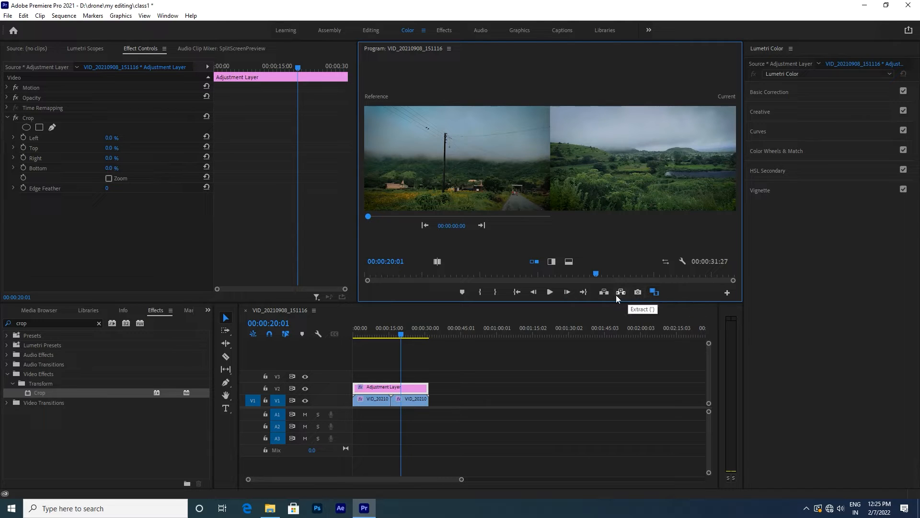
left_click(553, 263)
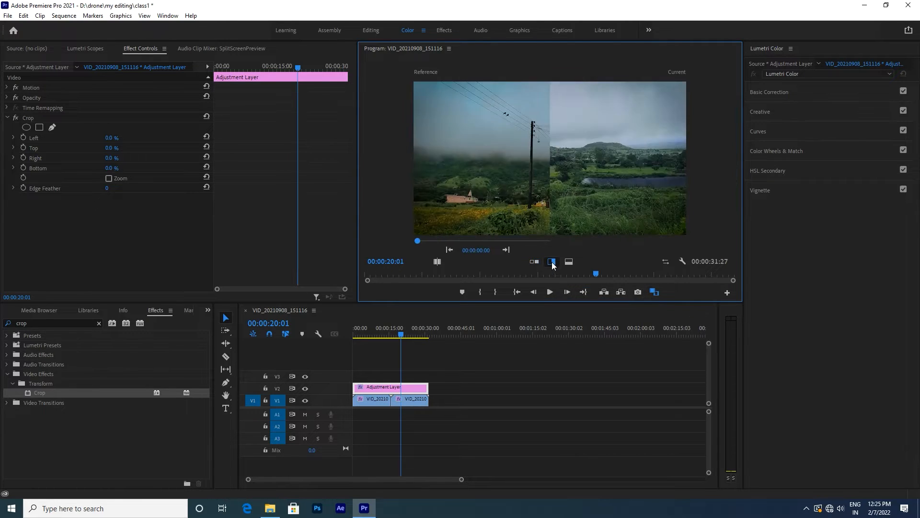
left_click(569, 263)
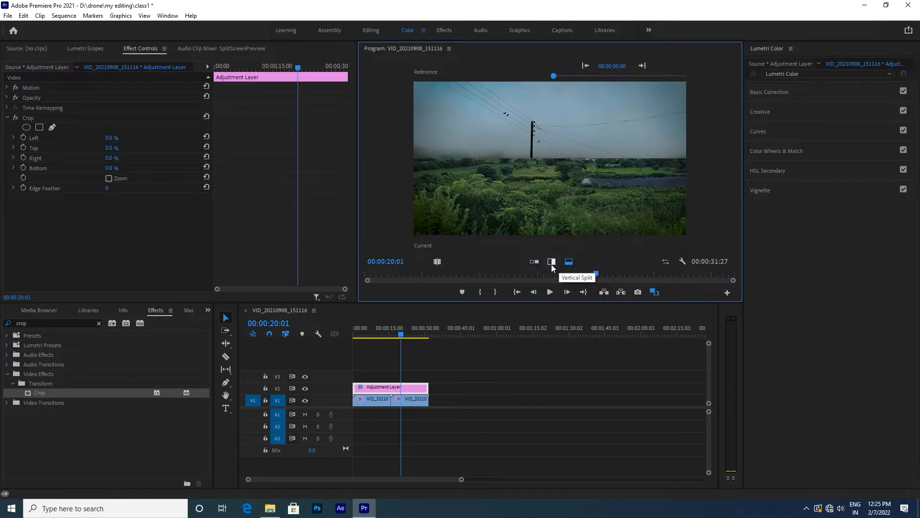
left_click(552, 263)
left_click(532, 263)
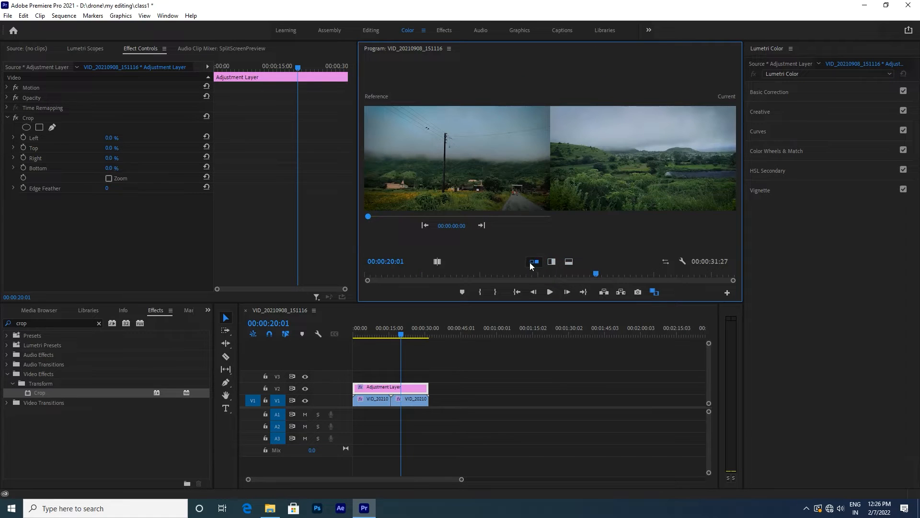
Step: Jump the comparison's reference frame to the next edit point and return it to 00:00:00:00
left_click(436, 262)
left_click(482, 225)
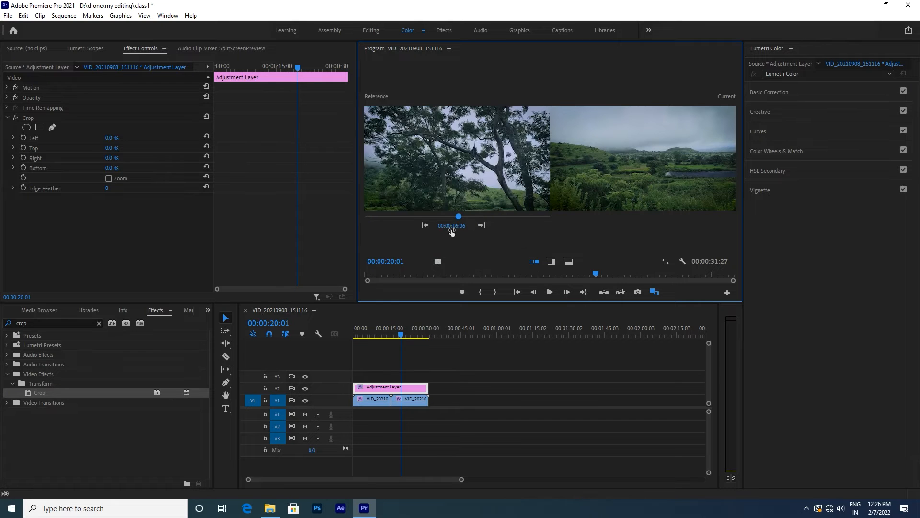
left_click(425, 225)
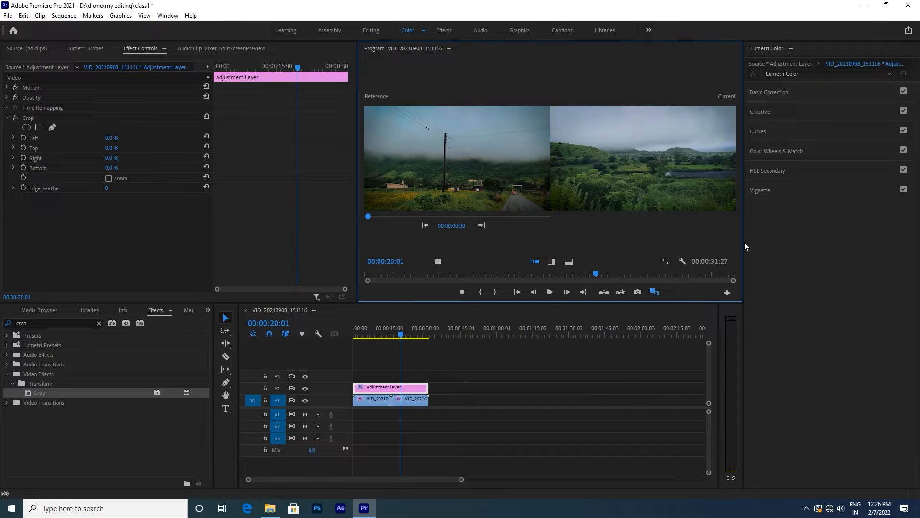
Step: Turn off the Comparison View and check the grade at 00:00:09:06 and, with the second V1 clip selected, at 00:00:20:25
left_click(750, 153)
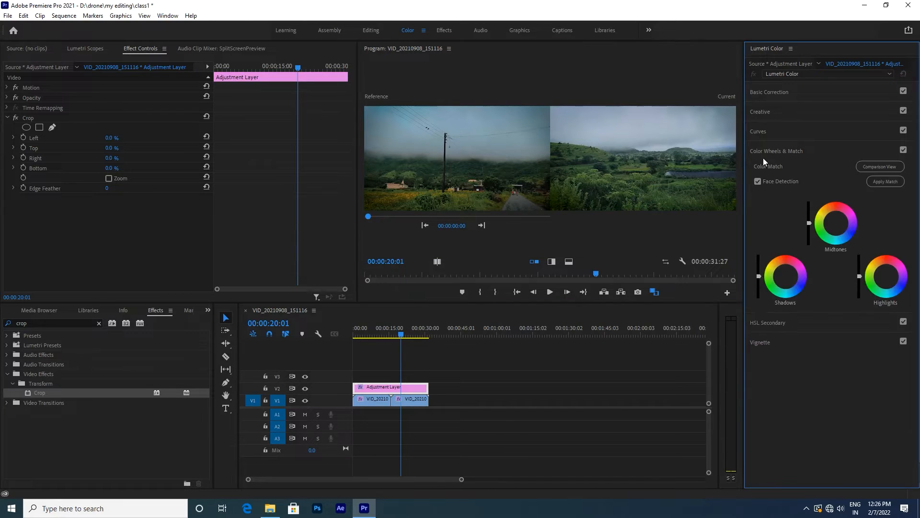
left_click(879, 167)
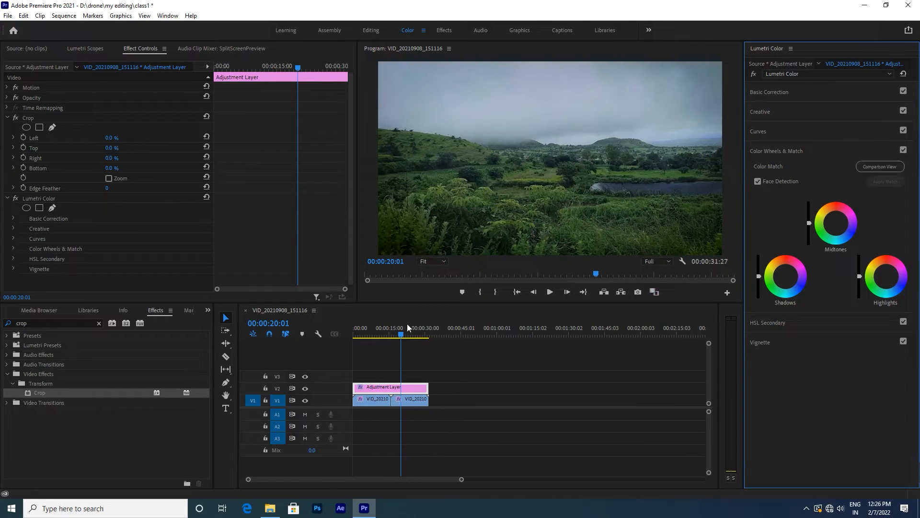
left_click_drag(405, 335, 370, 346)
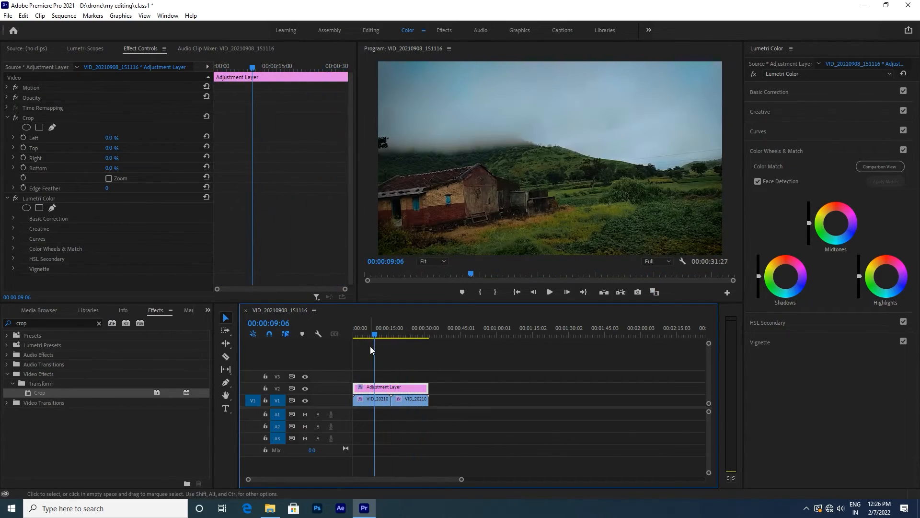
left_click(410, 399)
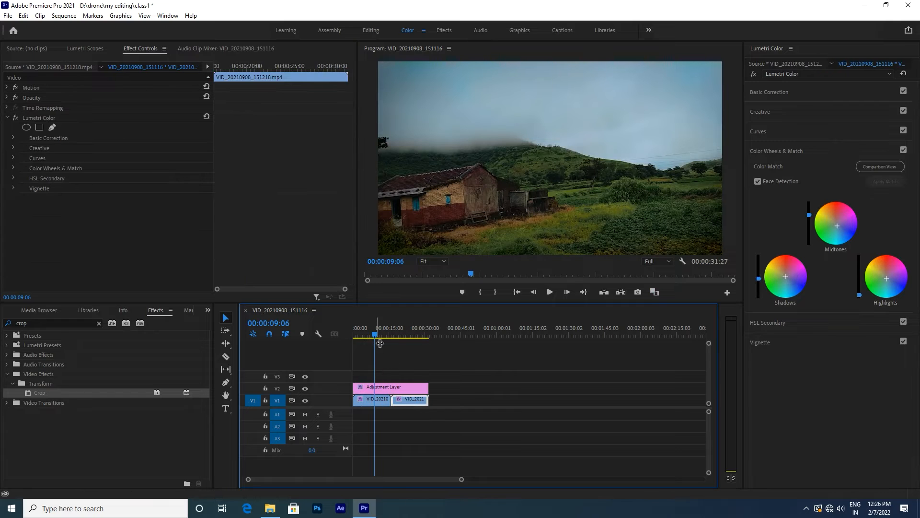
left_click_drag(375, 332, 404, 336)
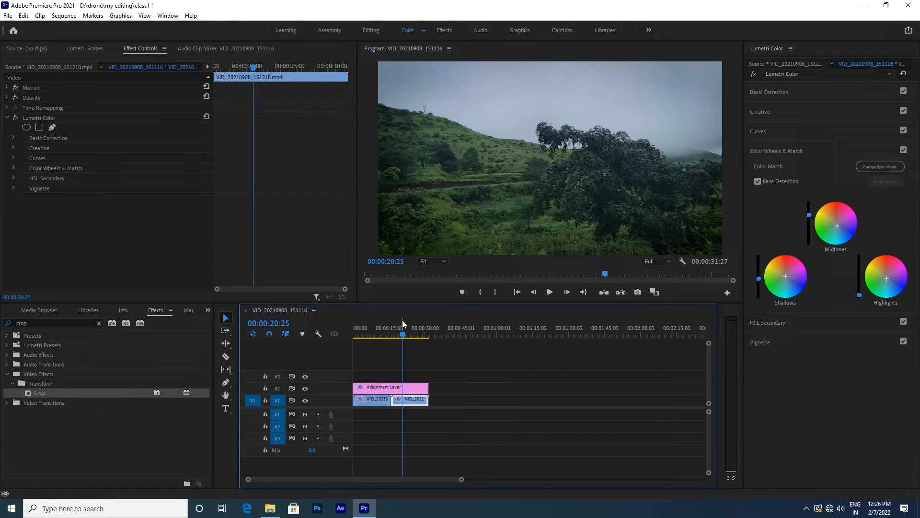
Step: Compare the second V1 clip with its Lumetri Color effect bypassed and enabled, leaving the effect on
left_click(752, 74)
left_click(752, 74)
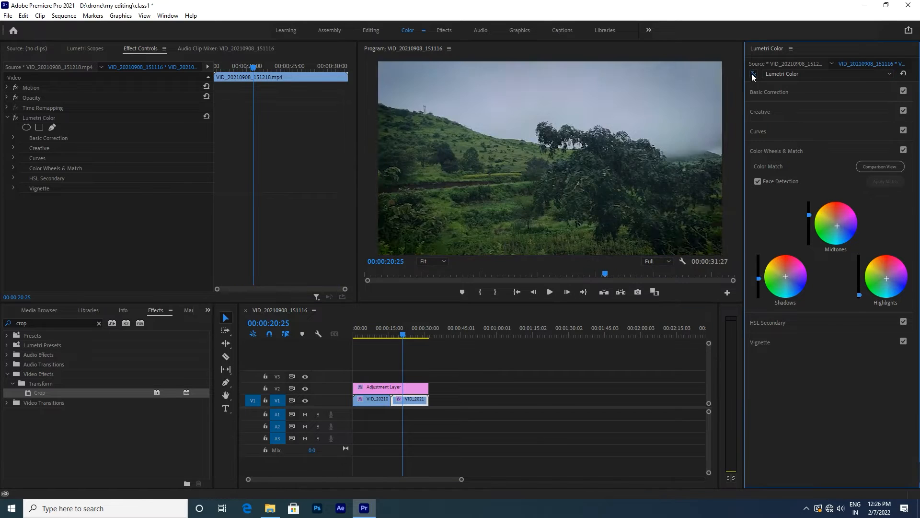
left_click(752, 74)
left_click(752, 73)
Step: Set the adjustment layer's Crop Top value to 11% and remove its keyframe animation
left_click(387, 386)
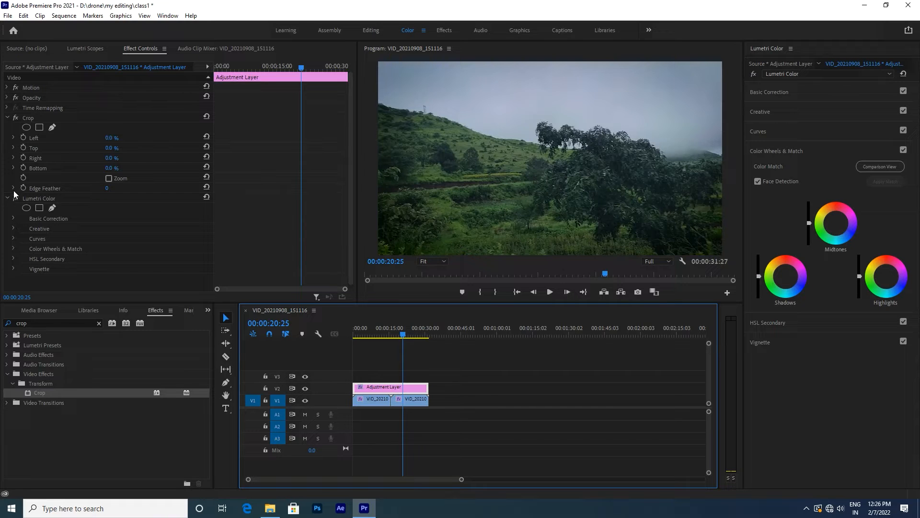
left_click(22, 150)
left_click(22, 149)
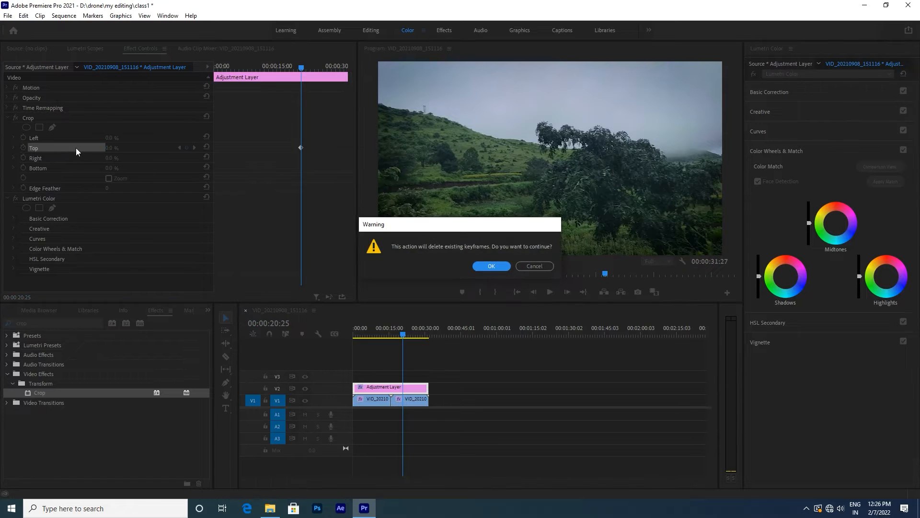
left_click(528, 265)
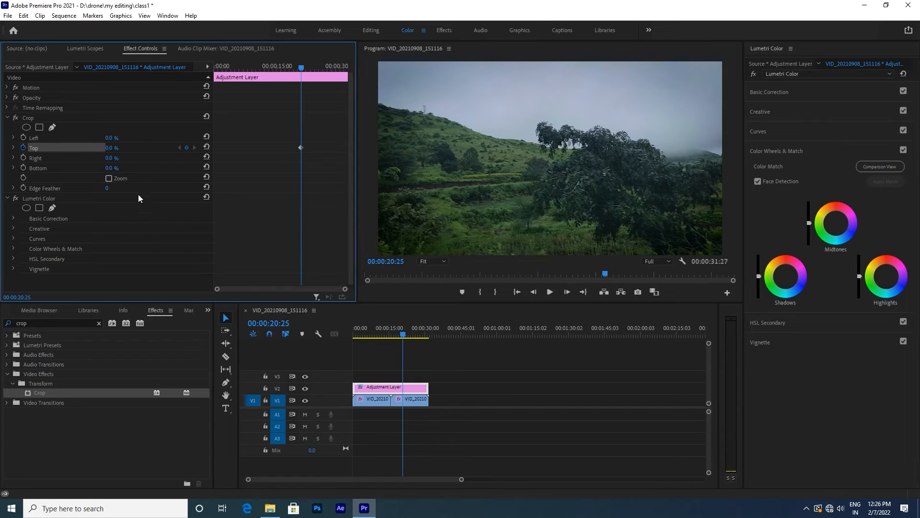
left_click_drag(113, 149, 137, 148)
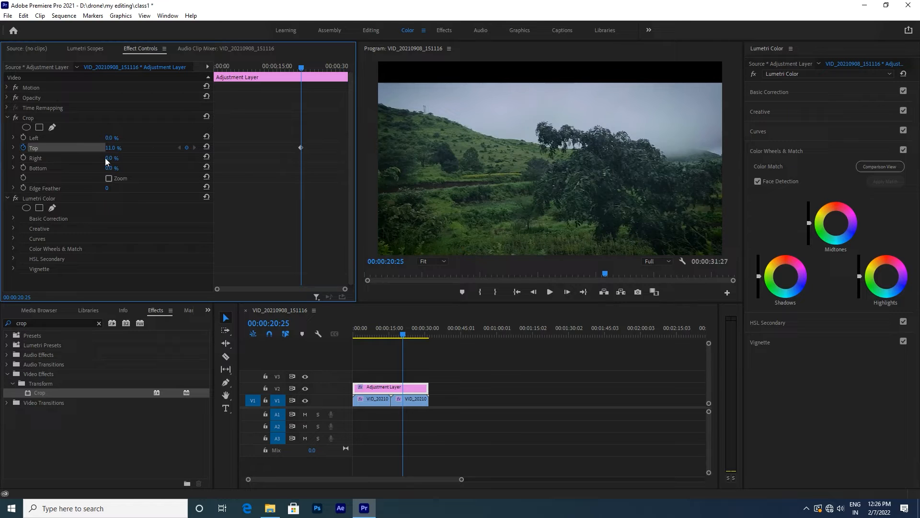
left_click(23, 147)
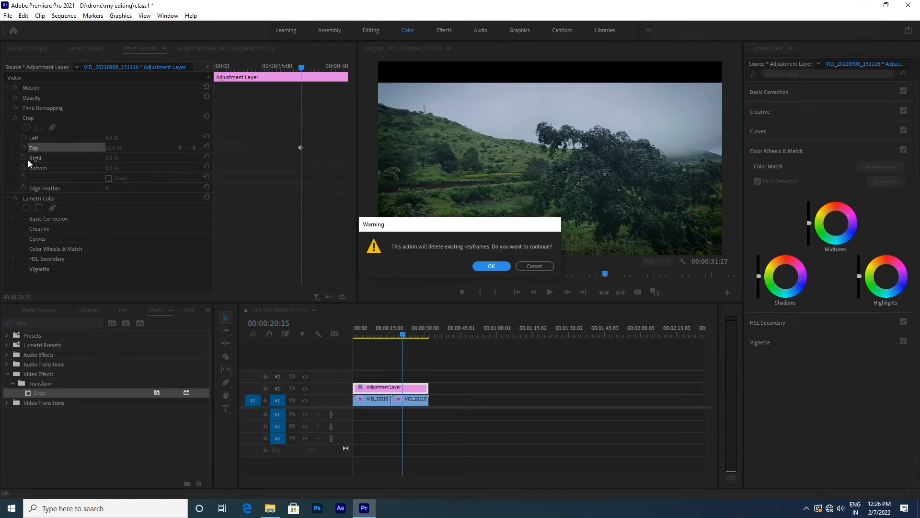
left_click(490, 267)
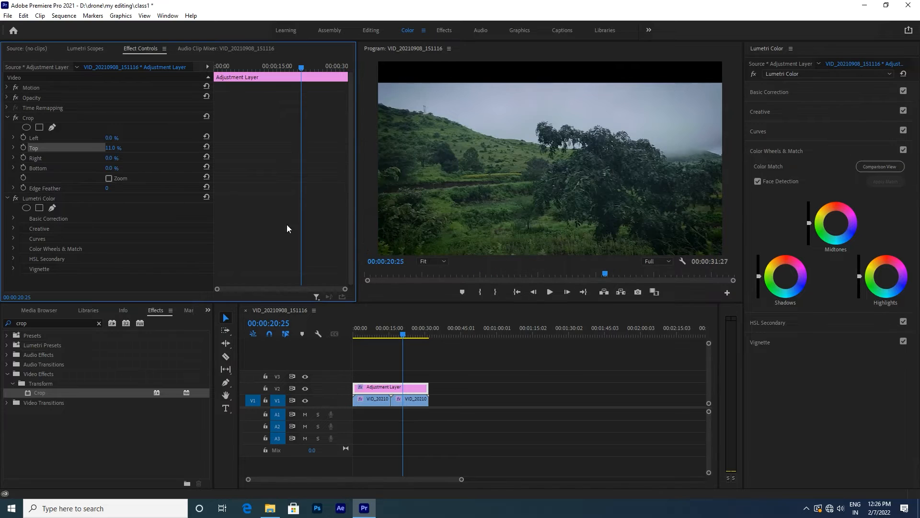
Step: Set the adjustment layer's Crop Bottom value to 11% without keyframes and play the sequence from the start
left_click(24, 168)
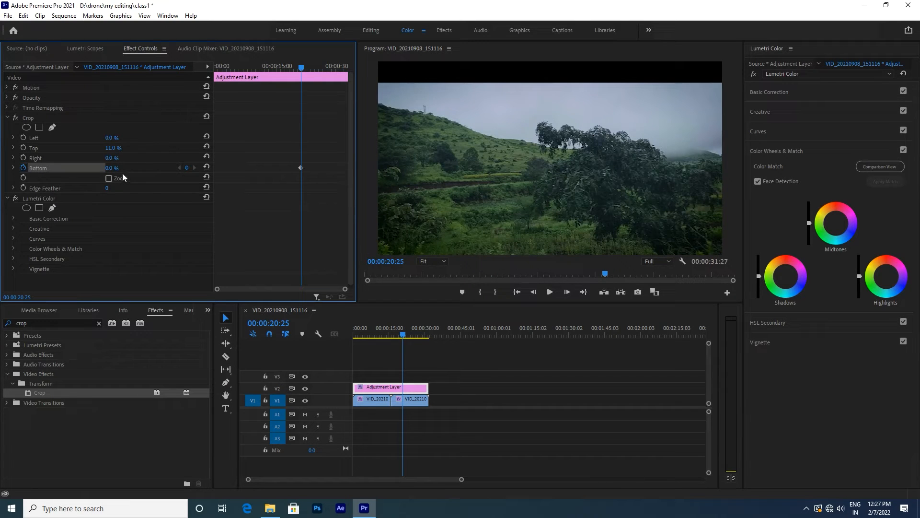
left_click(23, 168)
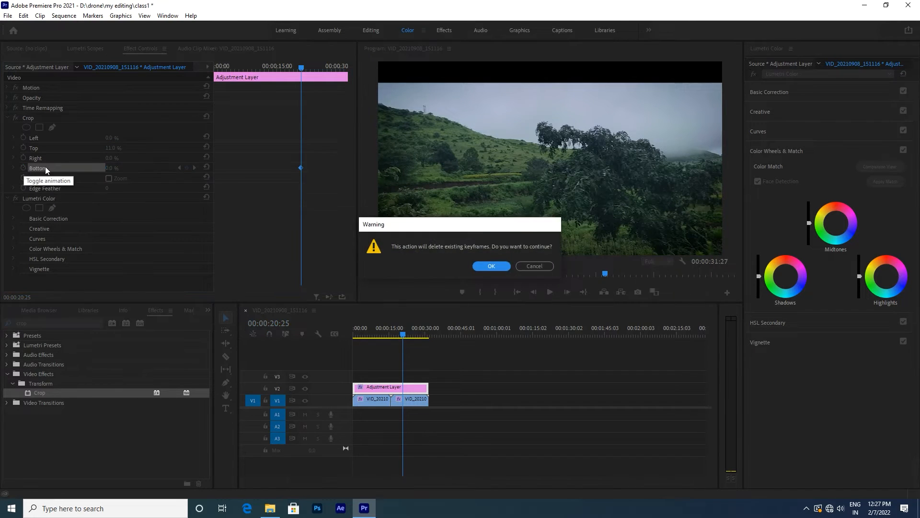
left_click(492, 266)
left_click_drag(111, 169, 165, 169)
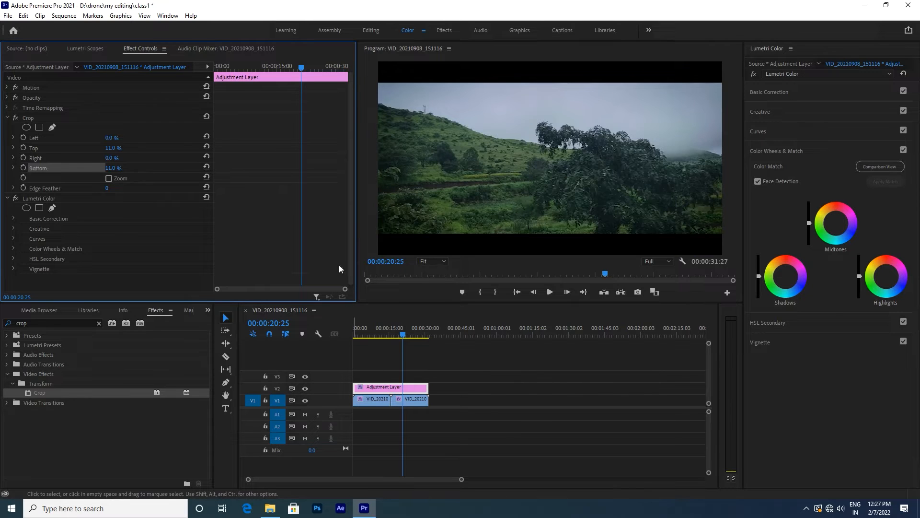
mouse_move(351, 148)
left_mouse_down()
mouse_move(354, 170)
mouse_move(355, 144)
left_mouse_up()
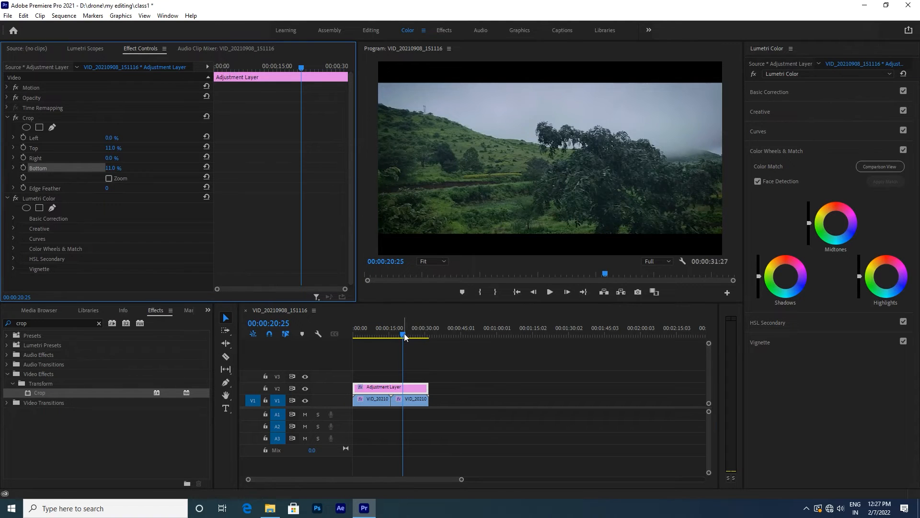
left_click_drag(404, 332, 334, 340)
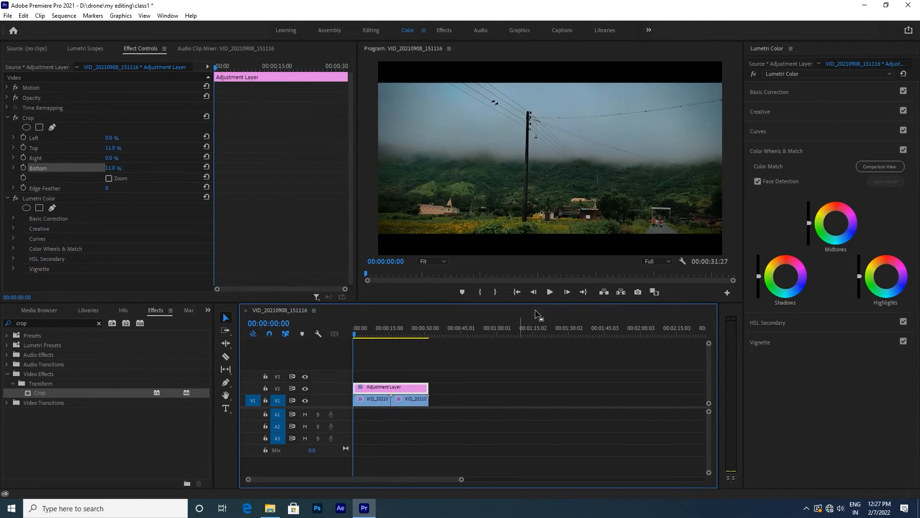
left_click(549, 293)
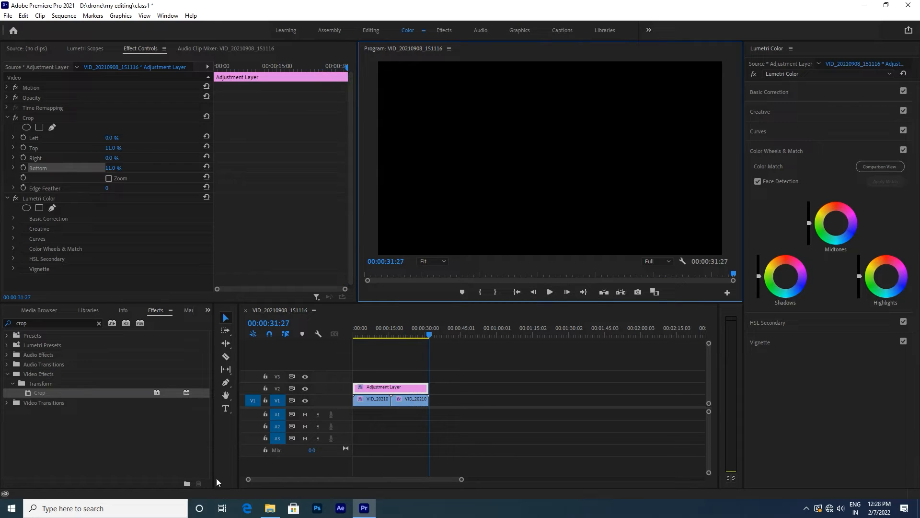
Step: Add the 2.30 MB Vlog music track from the "mp3 no copyr" folder on drive D: to the start of audio track A1
left_click(272, 513)
left_click(338, 113)
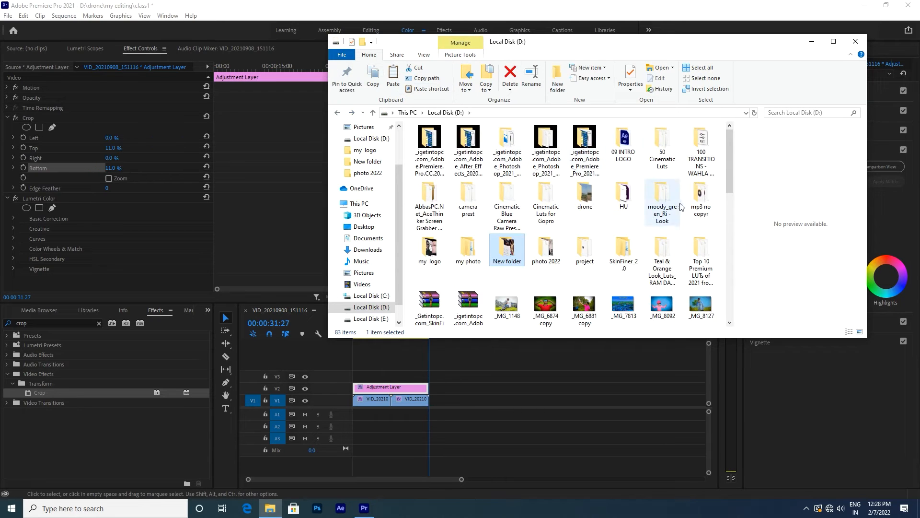
double_click(700, 195)
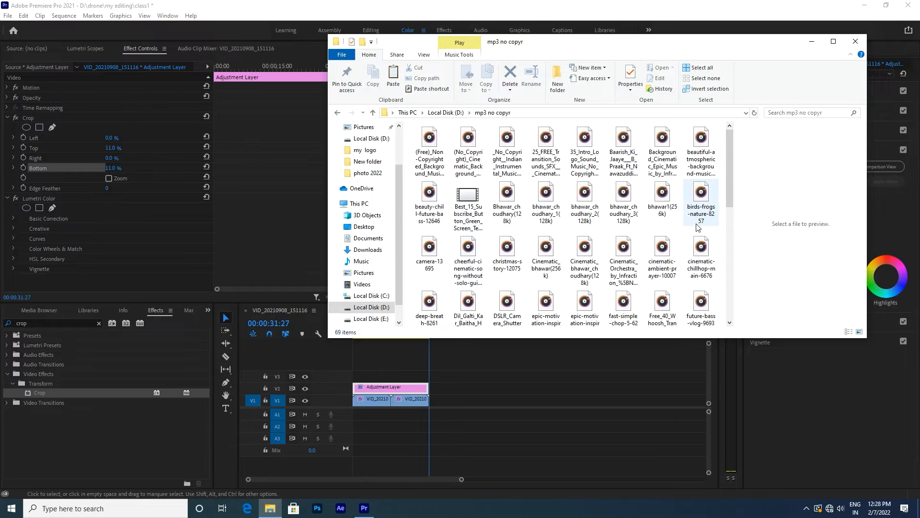
scroll(699, 231, "down", 1)
scroll(714, 224, "down", 4)
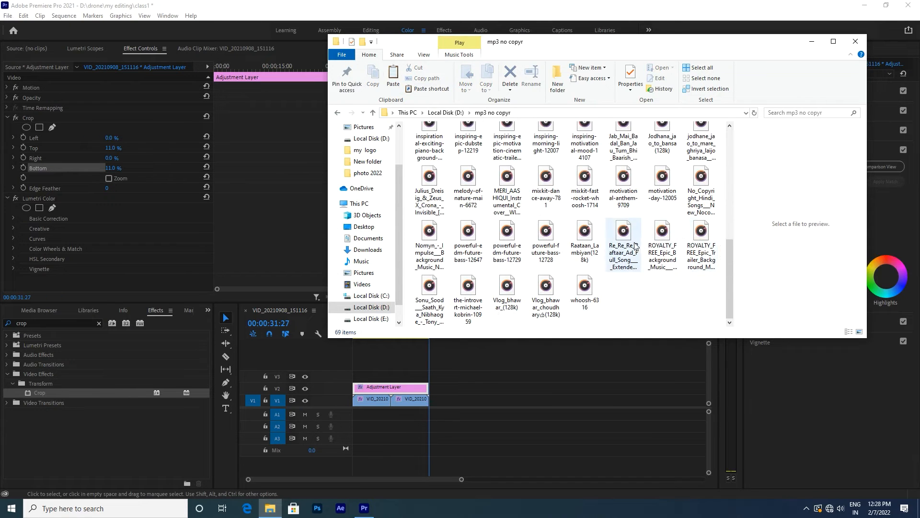
left_click_drag(548, 288, 357, 444)
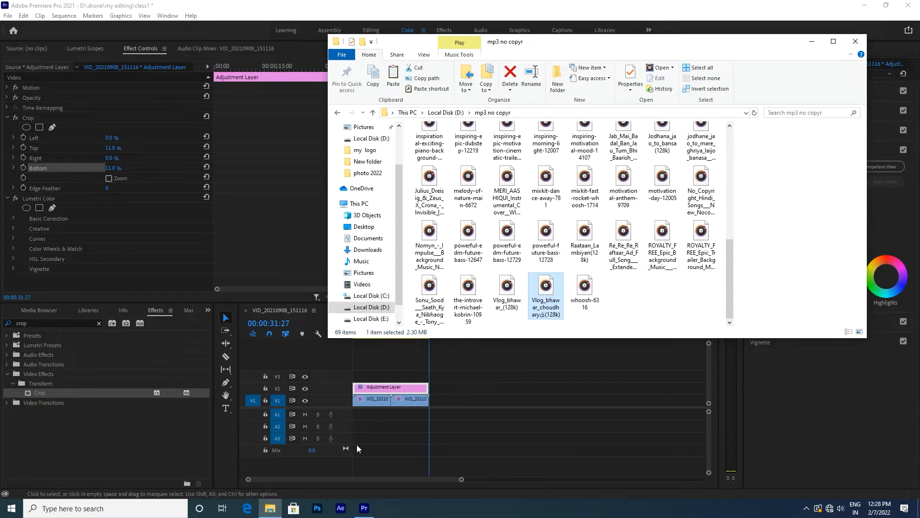
left_click(503, 293)
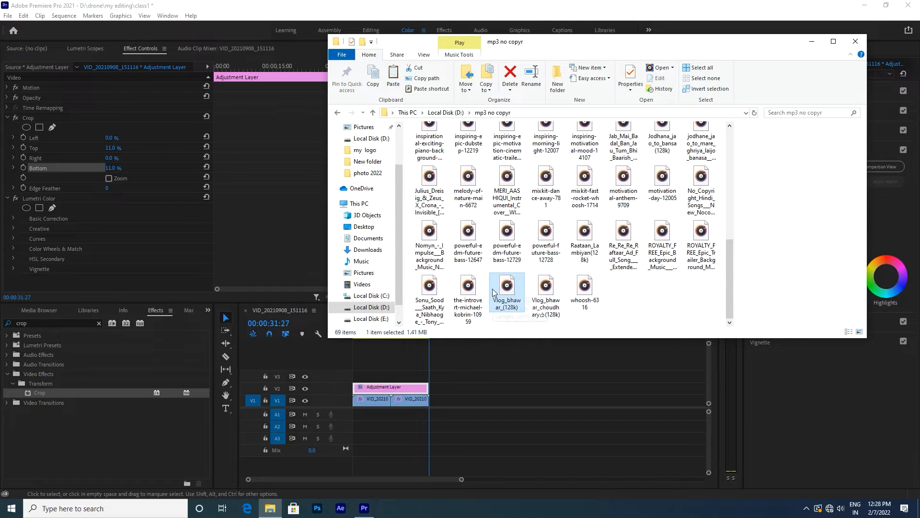
left_click(546, 287)
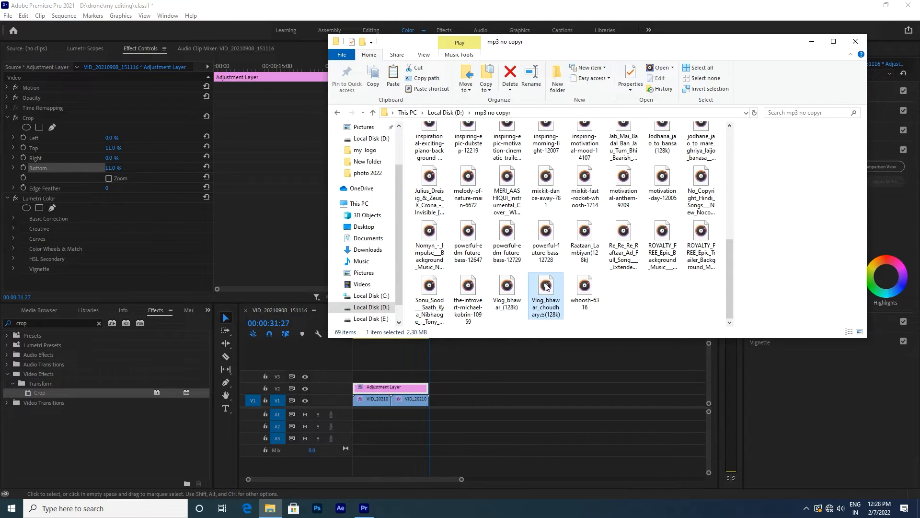
left_click_drag(547, 287, 379, 413)
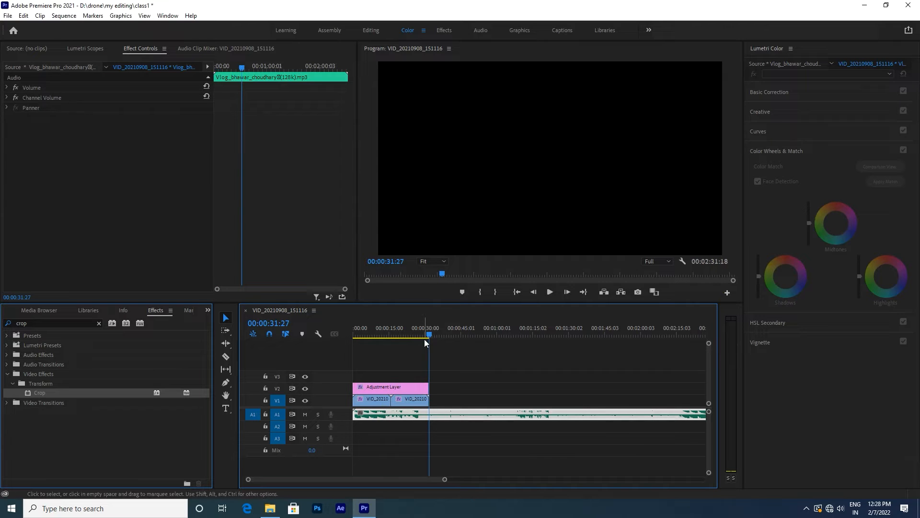
Step: Preview the sequence with music from the start and from 00:00:22:01, lowering the system volume to 37
left_click_drag(427, 335, 338, 343)
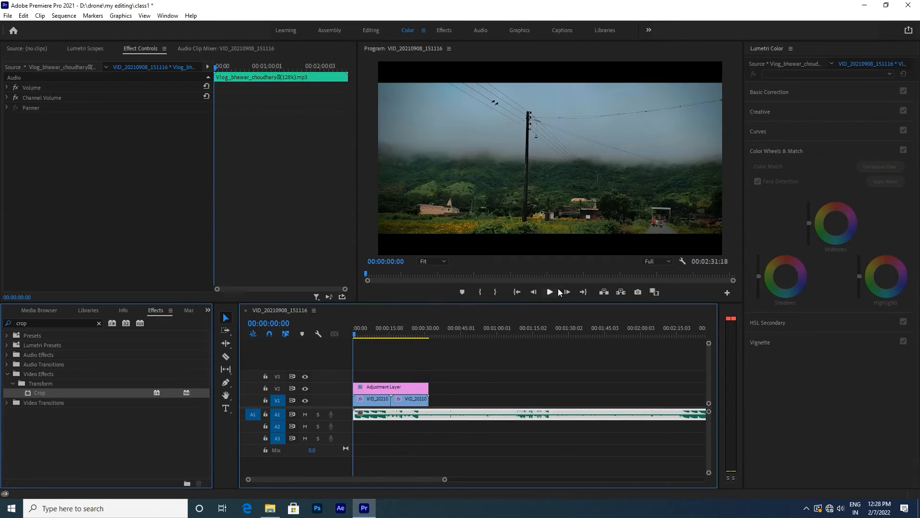
left_click(545, 293)
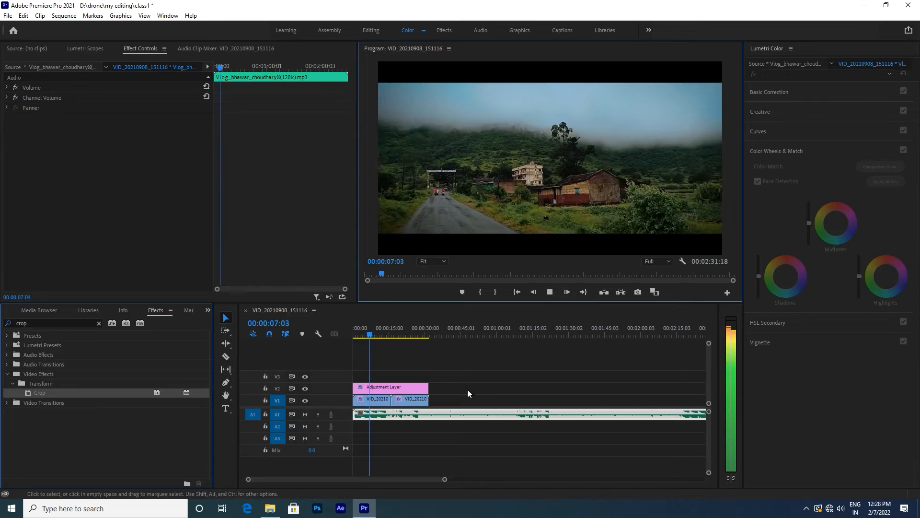
left_click_drag(372, 331, 404, 338)
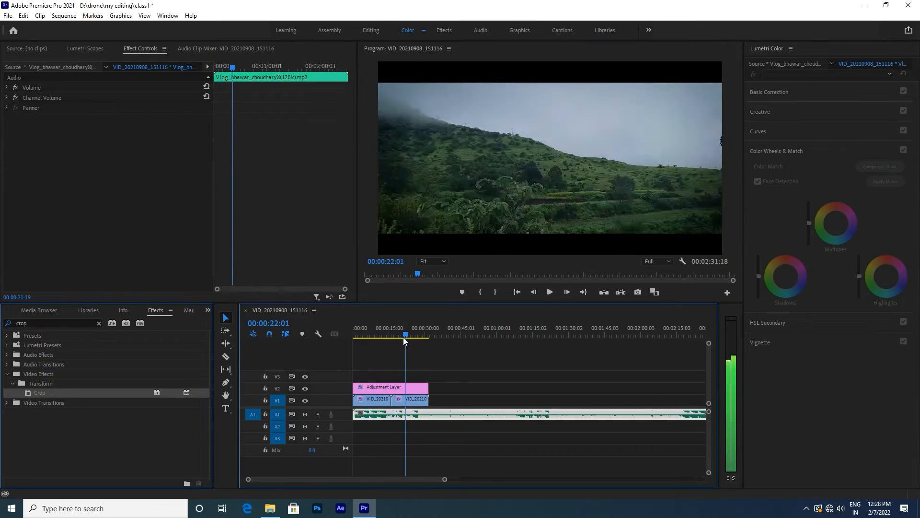
left_click(550, 292)
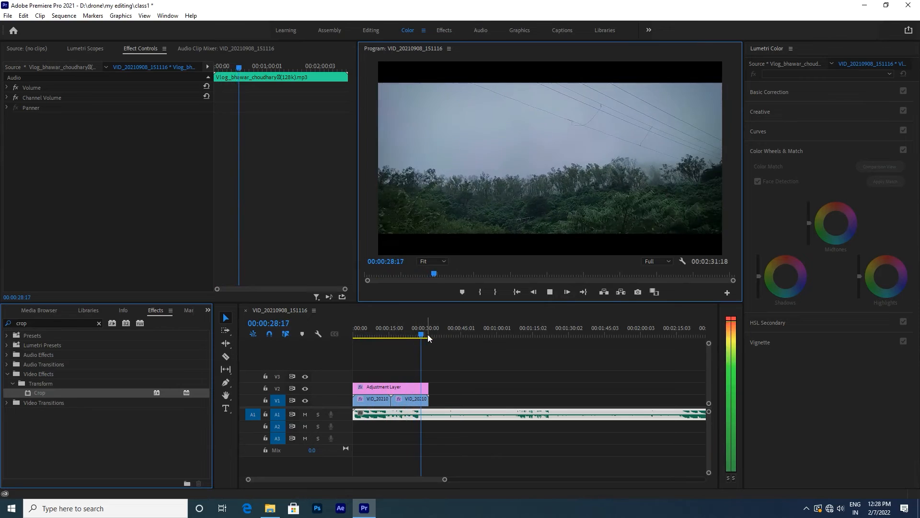
left_click(843, 512)
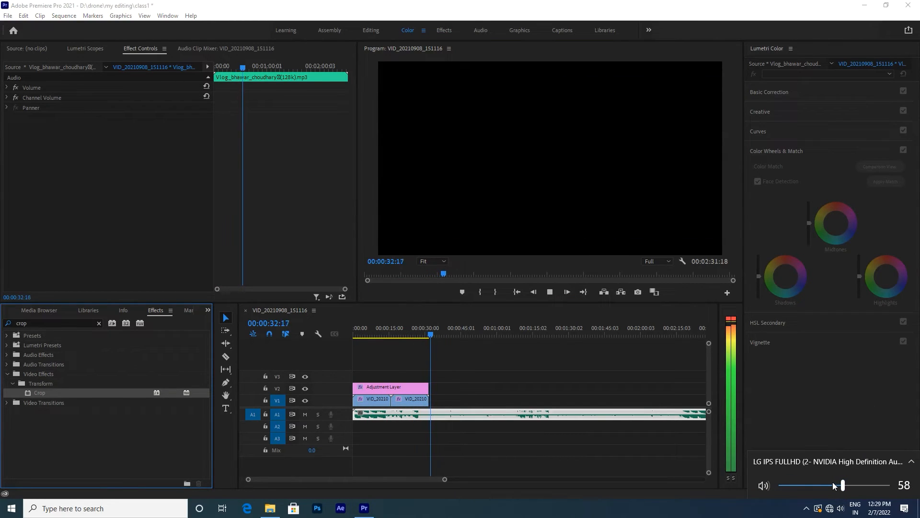
left_click(834, 485)
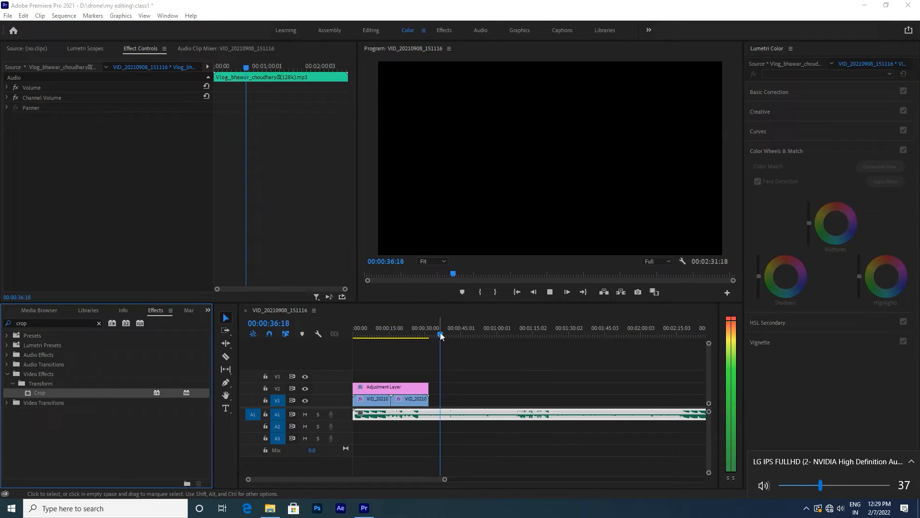
Step: Audition the A1 music from 00:01:06:20 and from 00:01:21:08 to find a cut point
left_click_drag(440, 336, 512, 340)
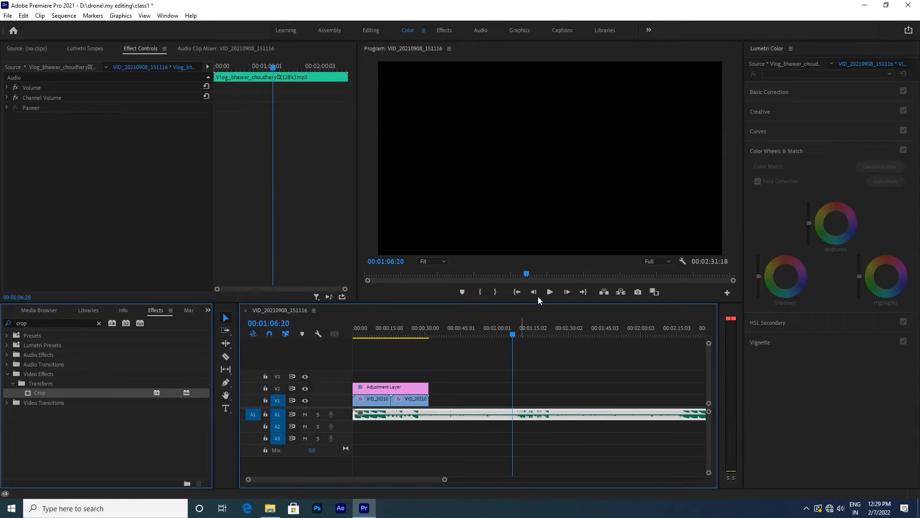
left_click(551, 293)
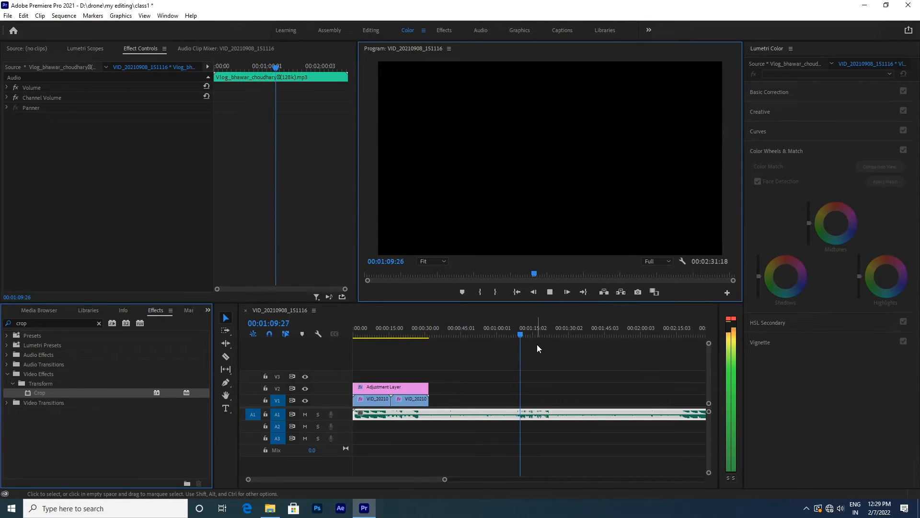
left_click_drag(523, 334, 549, 335)
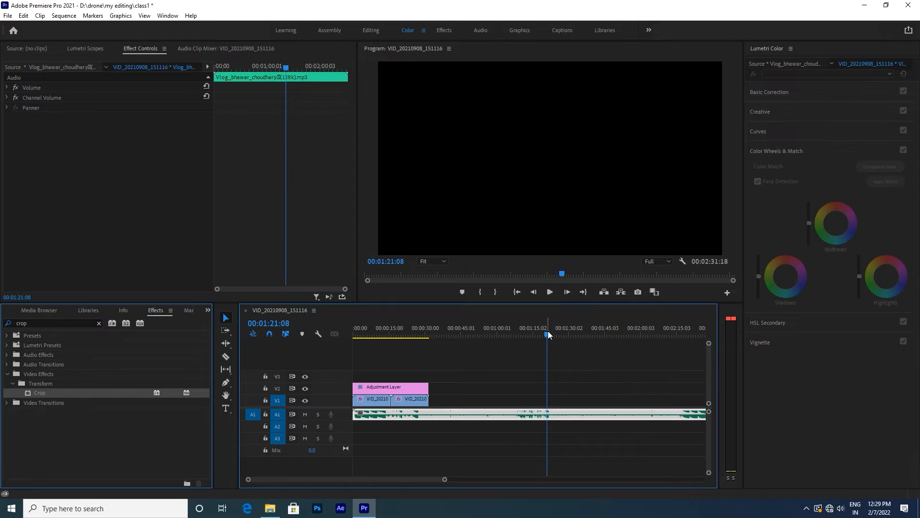
left_click(550, 291)
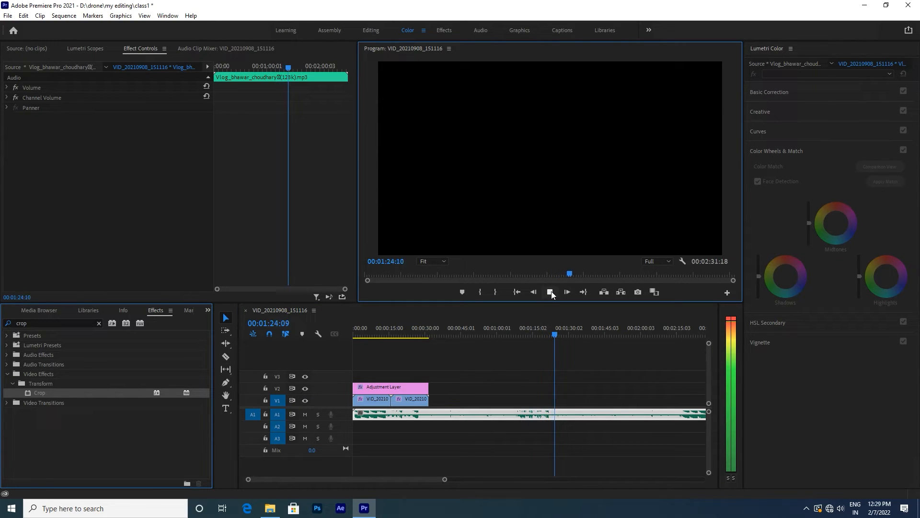
left_click(550, 292)
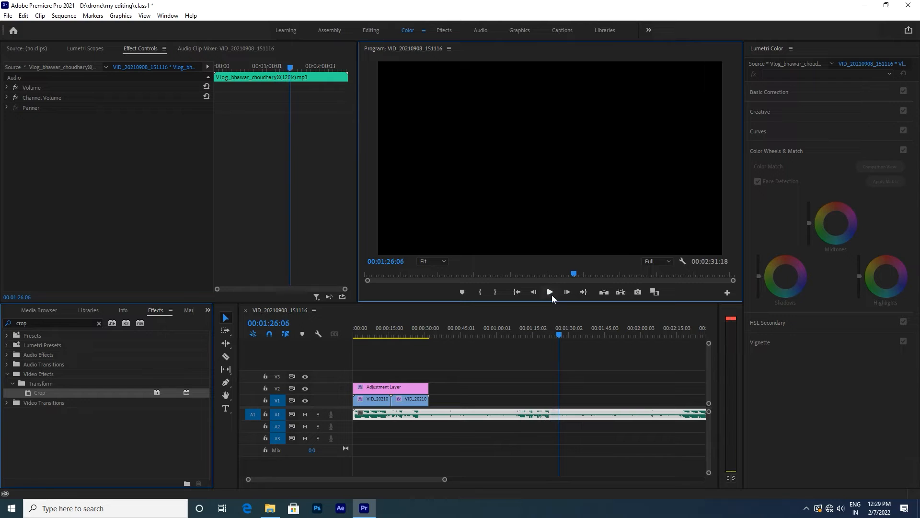
Step: Split the A1 music clip at 00:01:22:02 with the Razor tool
left_click_drag(555, 336, 551, 336)
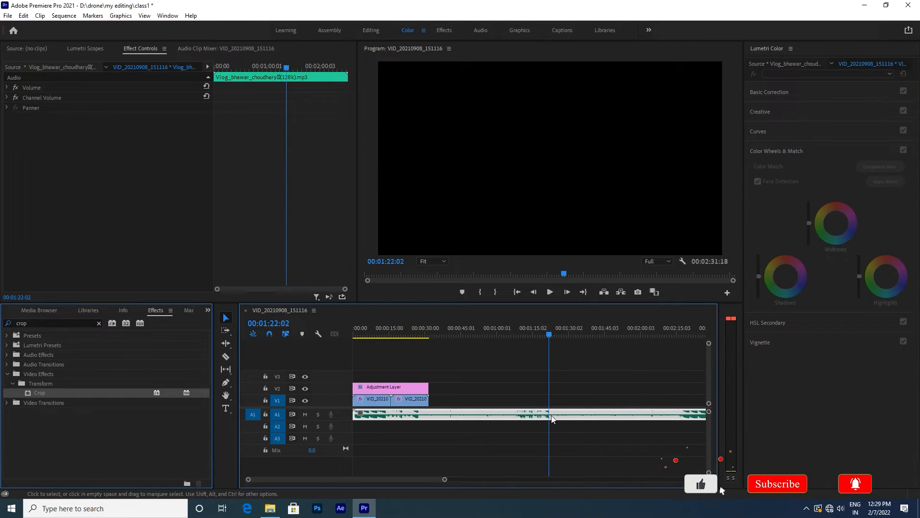
key("c")
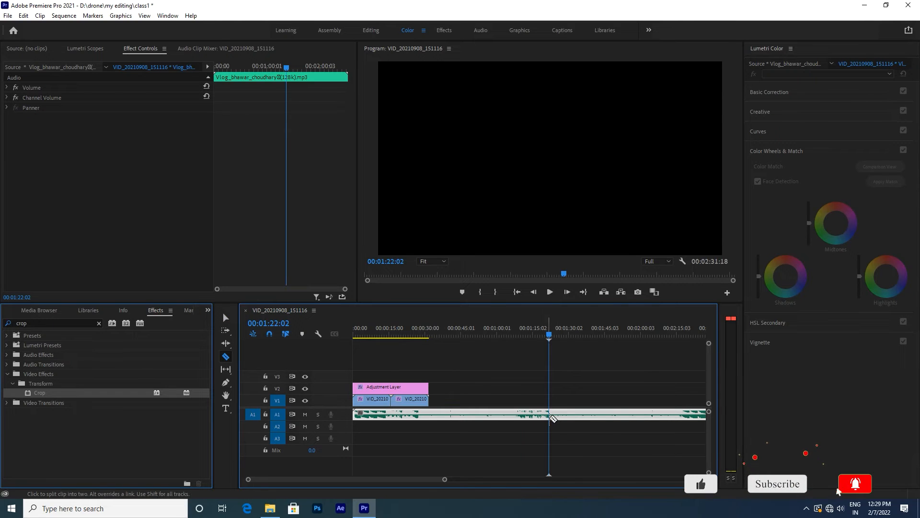
left_click(550, 415)
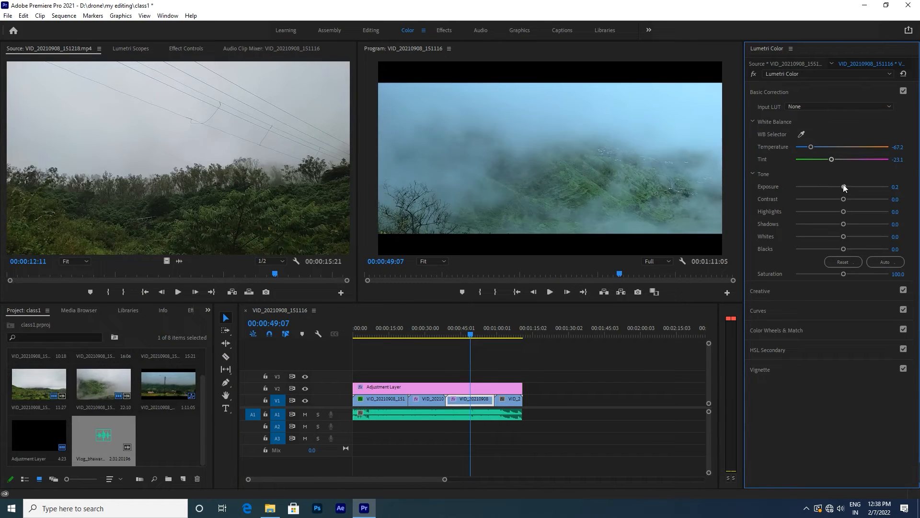
Step: Set the third V1 clip's Exposure to -0.1, Contrast to 39.5, Highlights to -1.5, Shadows to -11.8, Whites to -3.6 and Blacks to -22.1
left_click_drag(843, 185, 836, 256)
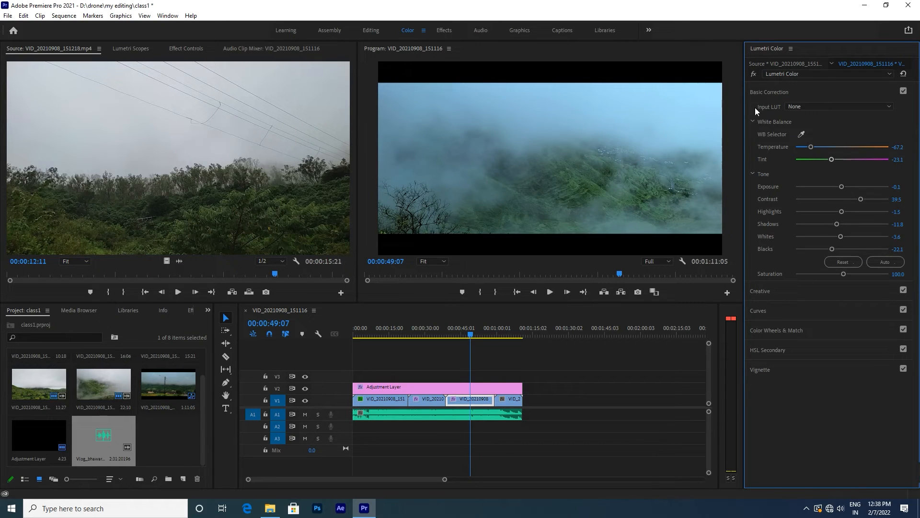
Step: Tint the third V1 clip's shadows slightly toward blue with the Creative Shadow Tint wheel and adjust its Tint Balance
left_click(751, 93)
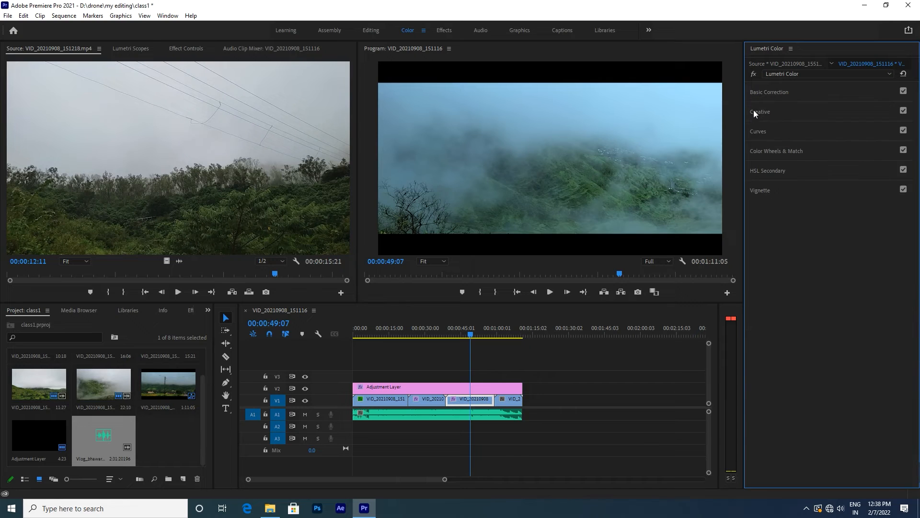
left_click(754, 111)
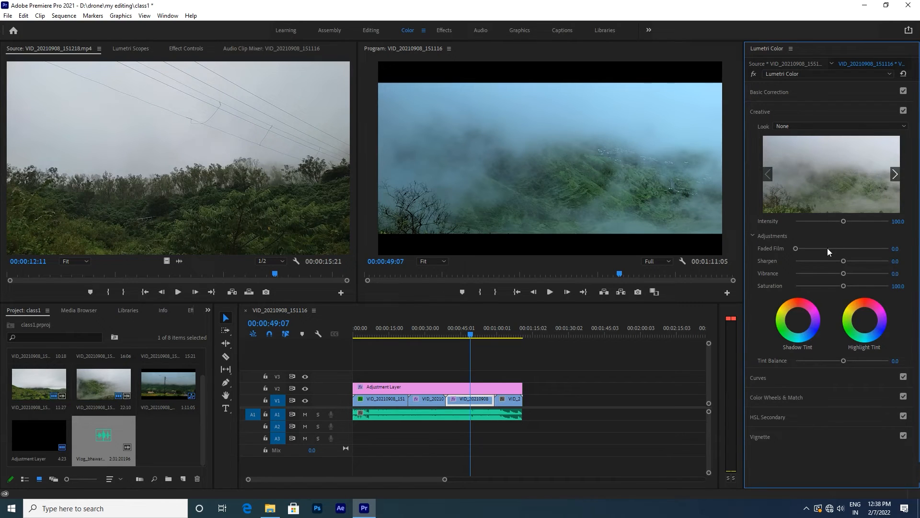
left_click(799, 321)
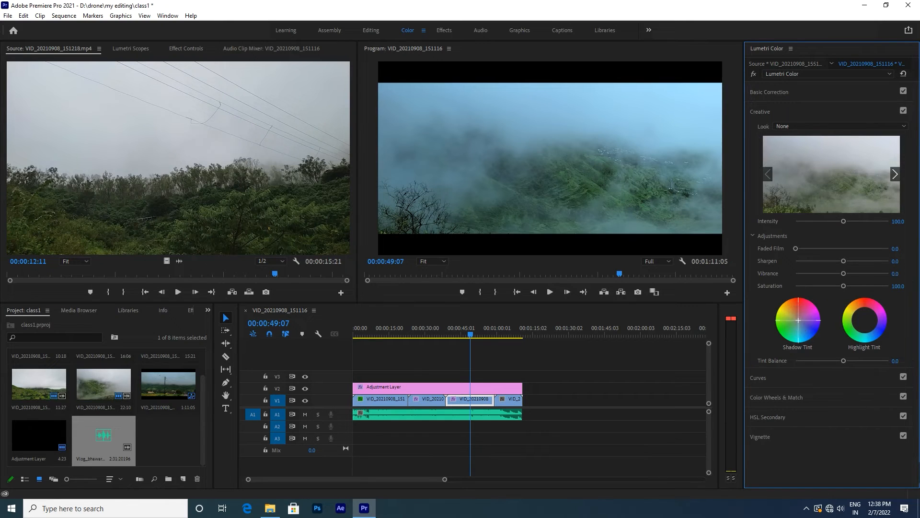
left_click_drag(799, 321, 799, 322)
left_click(813, 335)
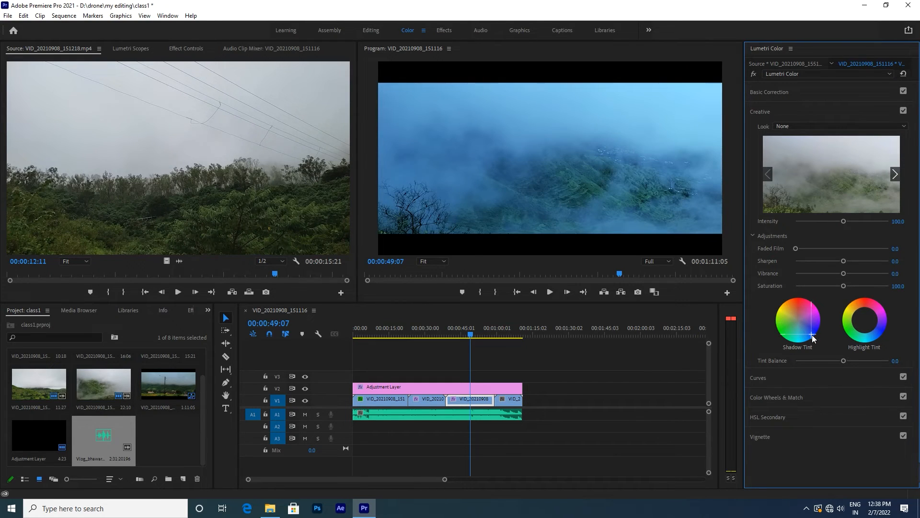
left_click_drag(812, 335, 805, 327)
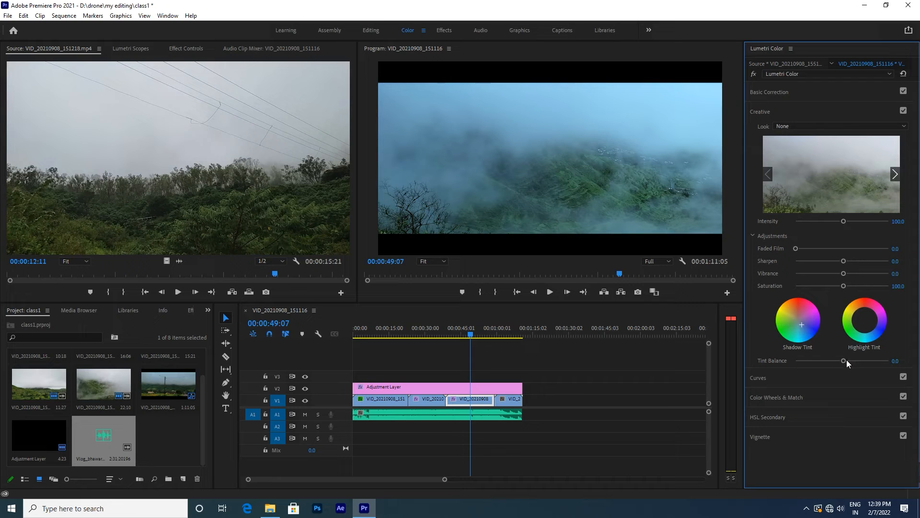
mouse_move(844, 360)
left_mouse_down()
mouse_move(879, 364)
mouse_move(846, 369)
left_mouse_up()
Step: Sample the blue sky for the Hue vs Sat curve and raise the blue point to increase its saturation
left_click(757, 378)
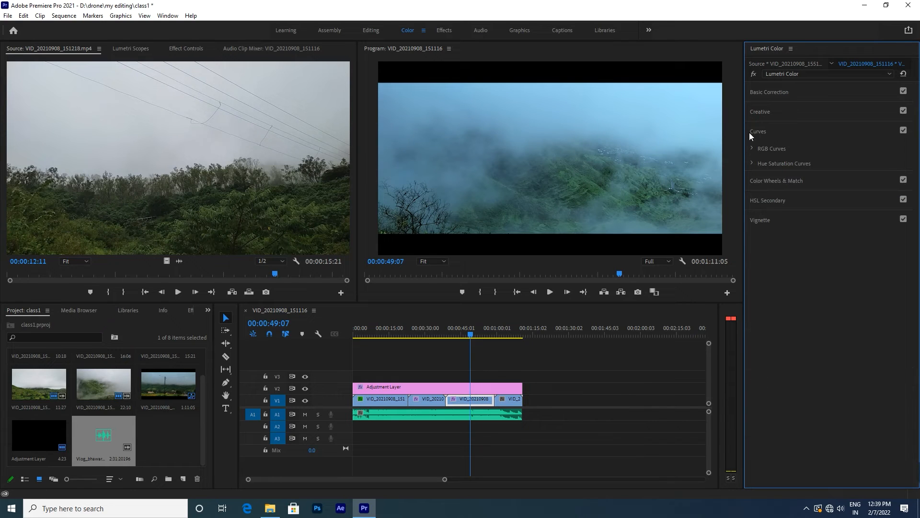
left_click(753, 164)
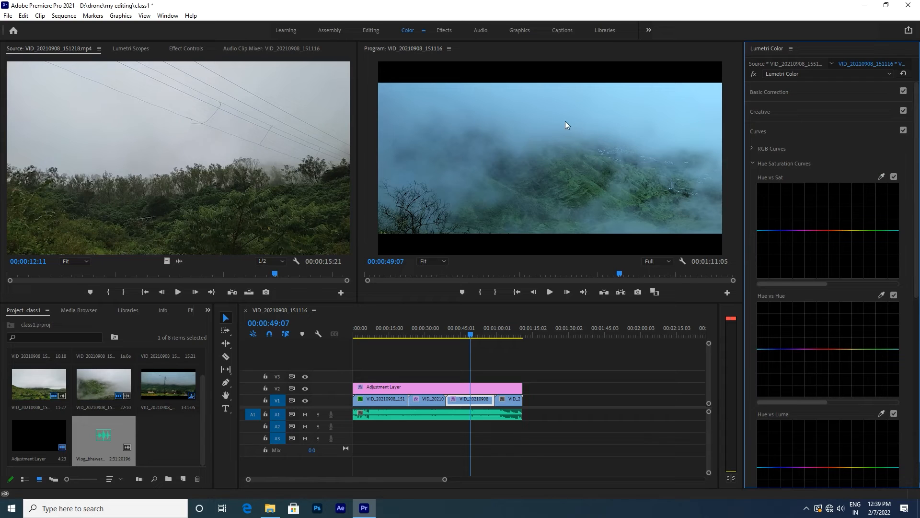
left_click(881, 177)
left_click(569, 126)
left_click_drag(768, 231, 771, 214)
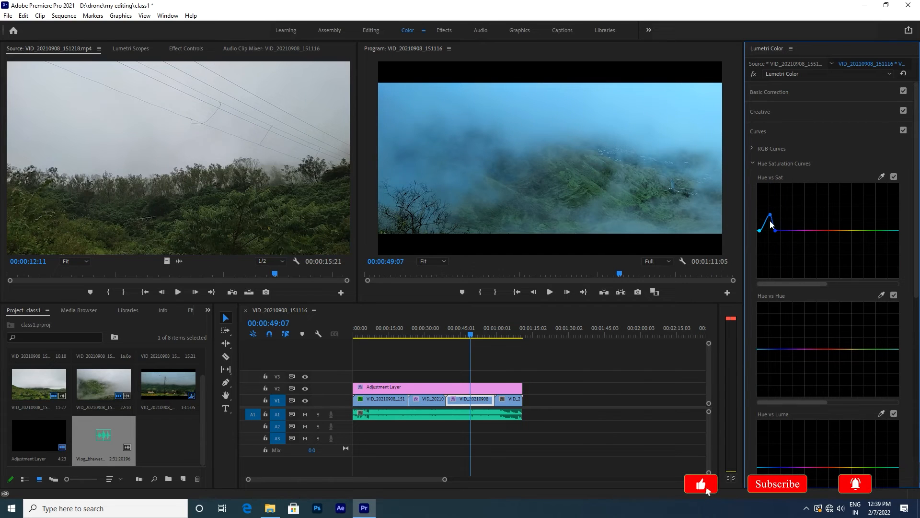
Step: Lower the sampled green hillside's saturation with Hue vs Sat and raise the green-cyan point on the Hue vs Hue curve
left_click(881, 177)
left_click(596, 190)
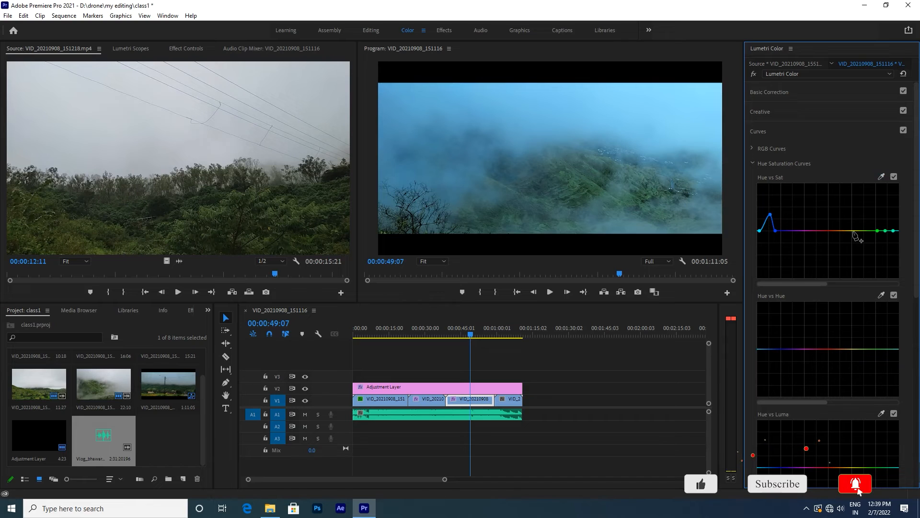
left_click_drag(886, 230, 884, 251)
left_click(881, 295)
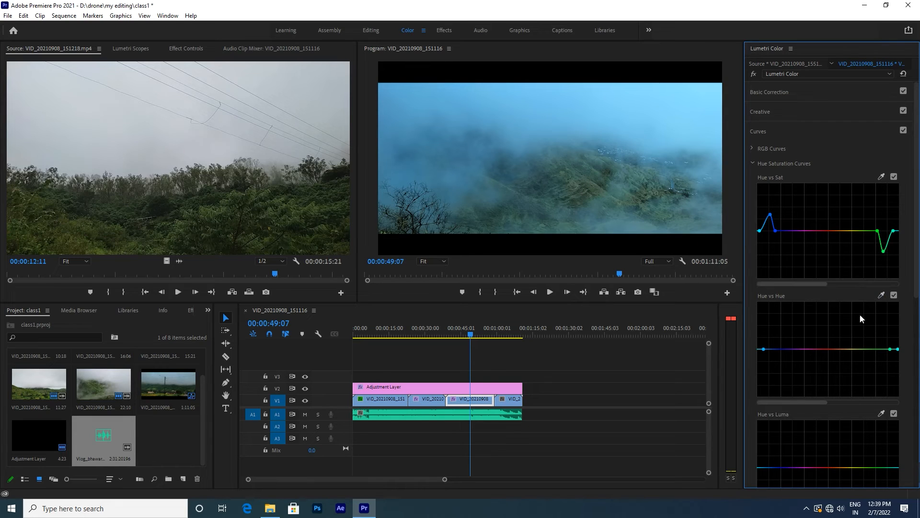
left_click_drag(892, 349, 868, 317)
Step: Play the sequence from the third V1 clip into the fourth to review the grade
left_click(466, 341)
key("space")
left_click(551, 292)
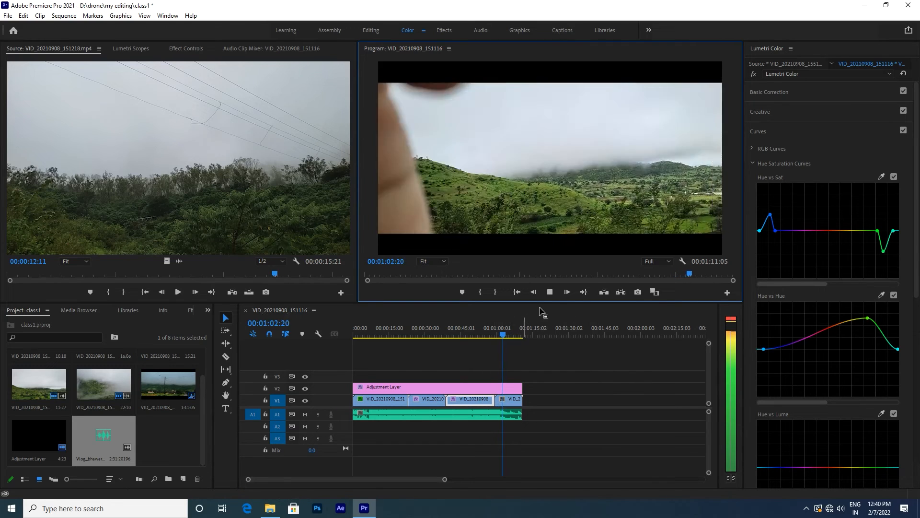
left_click(550, 292)
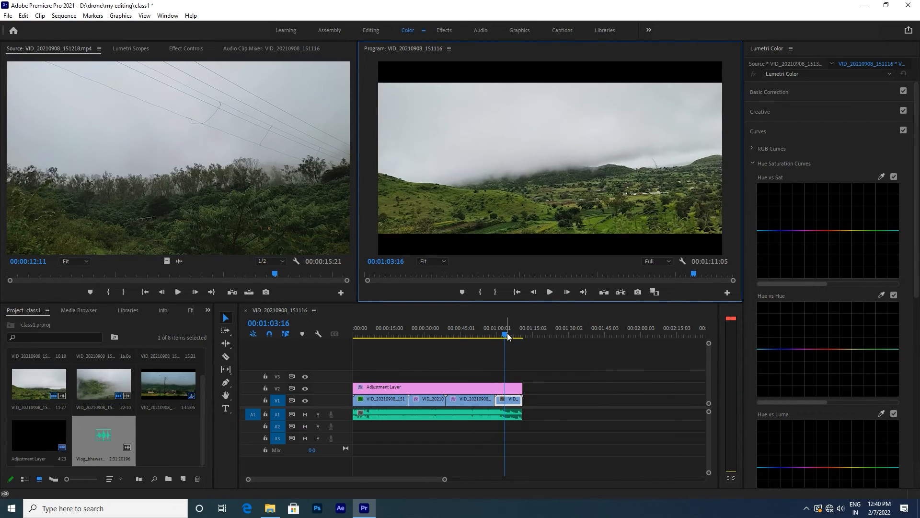
Step: Enable Comparison View in Color Wheels & Match for the fourth V1 clip at 00:01:00:26
left_click_drag(507, 333, 499, 334)
left_click(483, 401)
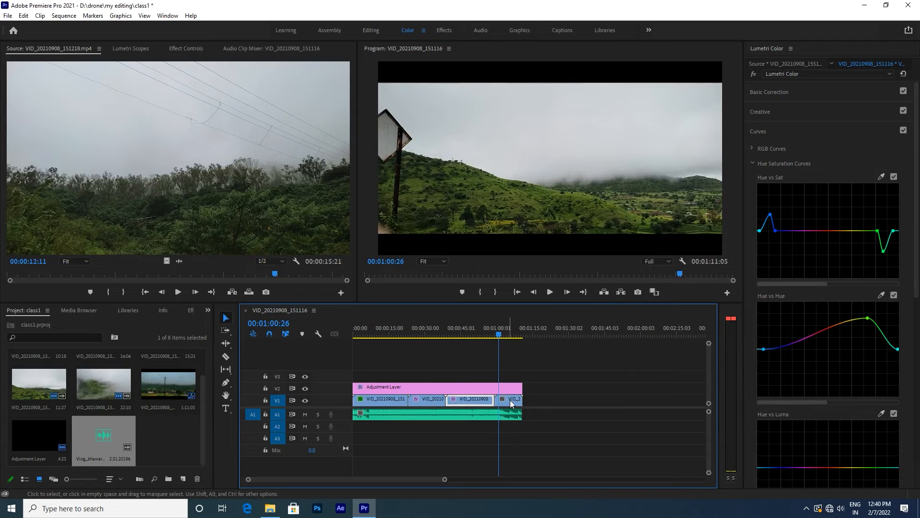
left_click(511, 400)
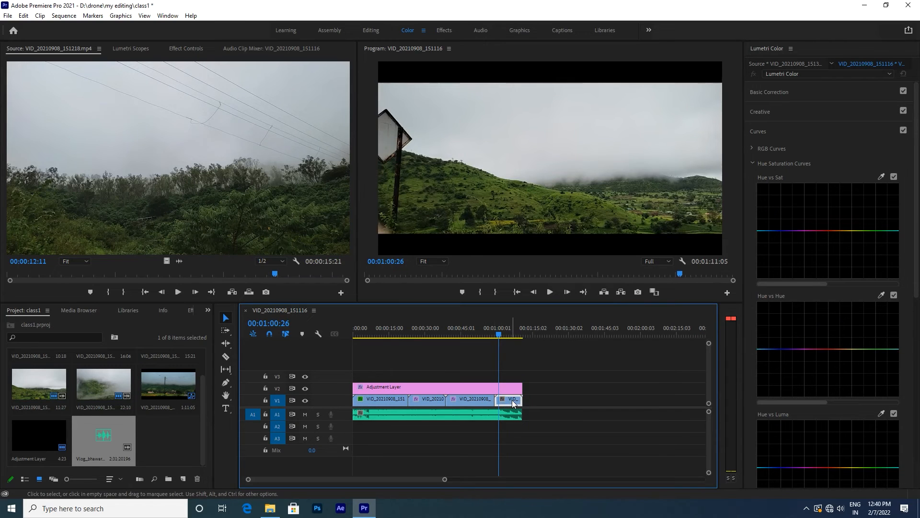
left_click(752, 164)
left_click(751, 146)
left_click(750, 134)
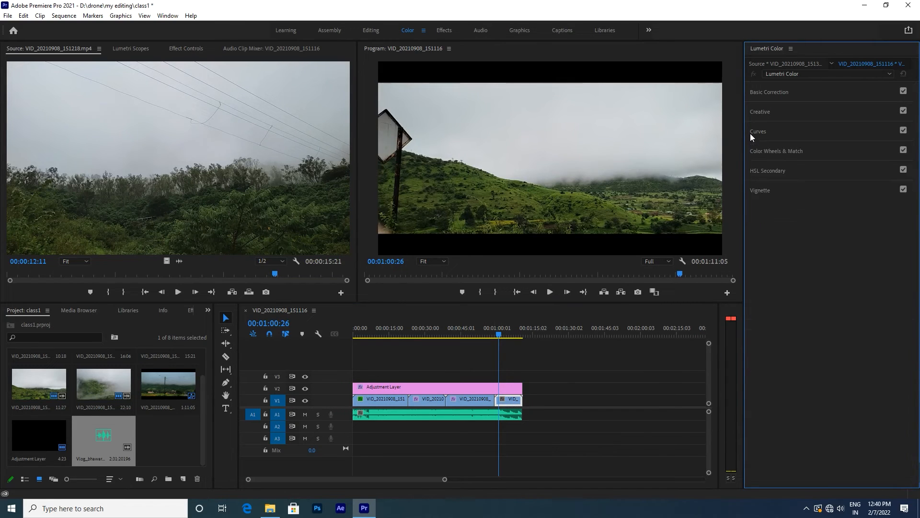
left_click(752, 149)
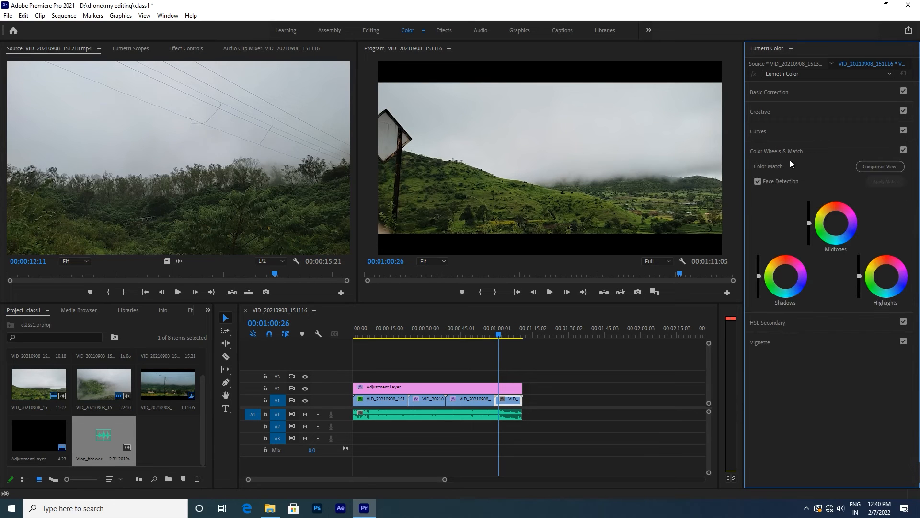
left_click(872, 167)
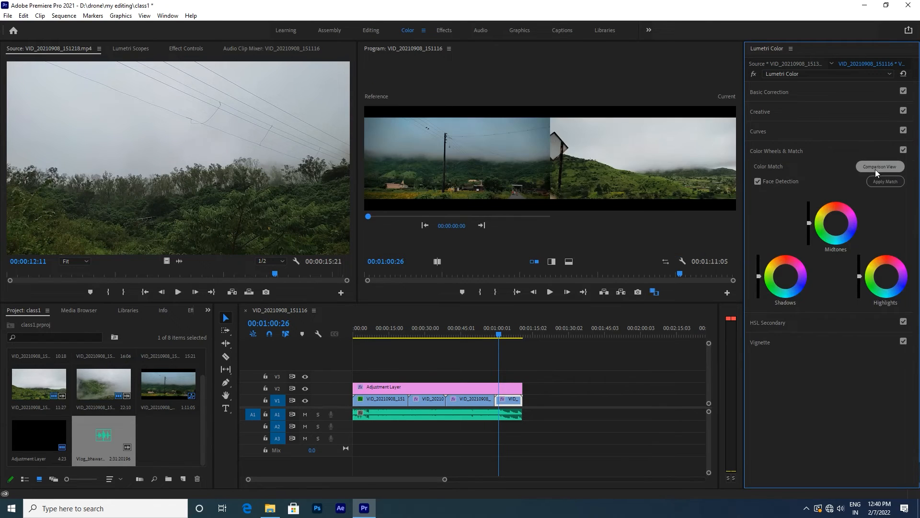
Step: Apply Color Match to the fourth V1 clip at 00:01:03:02, using the frame at 00:00:40:06 as reference
left_click(484, 399)
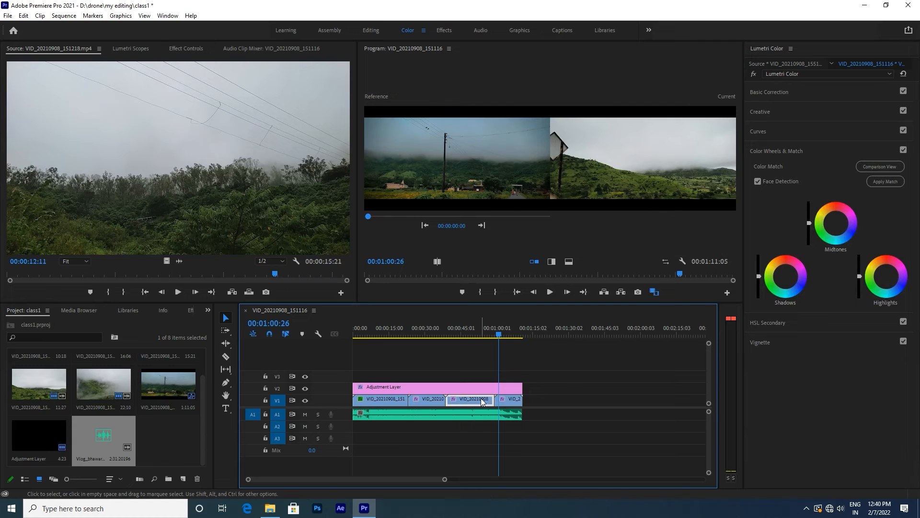
mouse_move(497, 334)
left_mouse_down()
mouse_move(482, 333)
mouse_move(504, 335)
left_mouse_up()
left_click(481, 401)
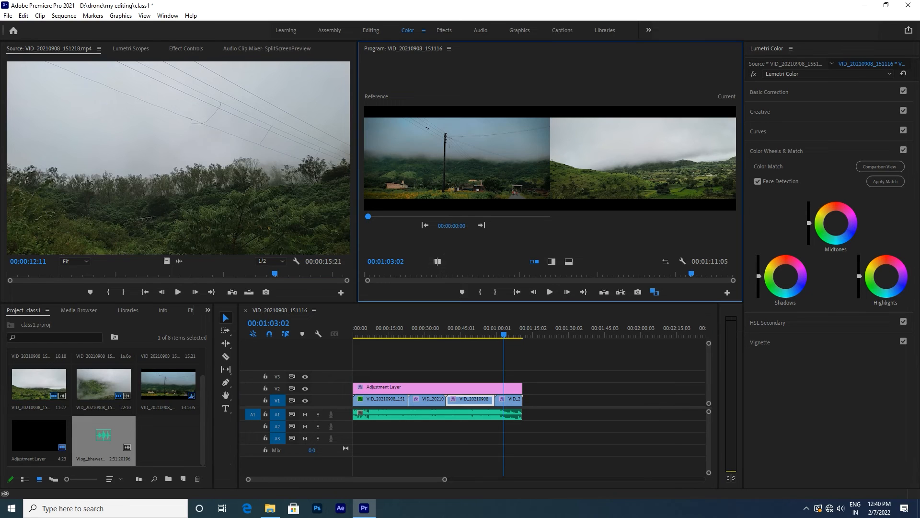
left_click_drag(451, 226, 642, 226)
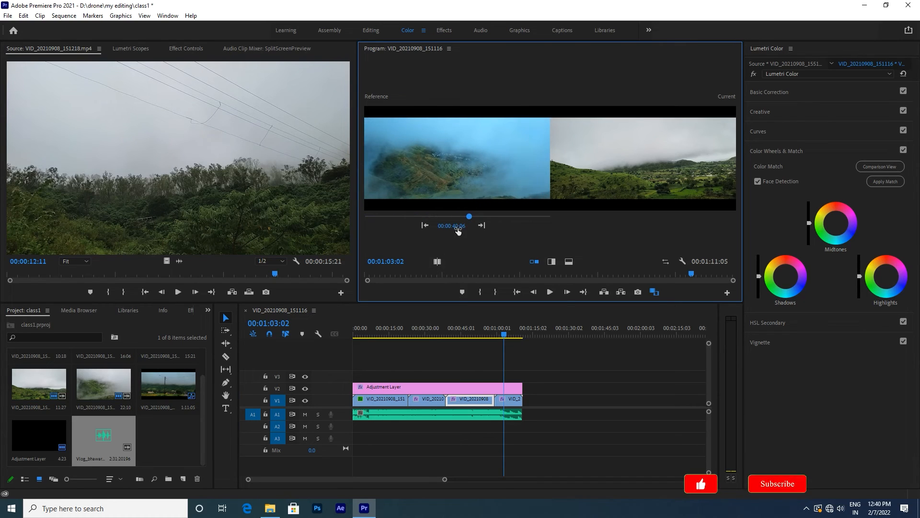
left_click(885, 181)
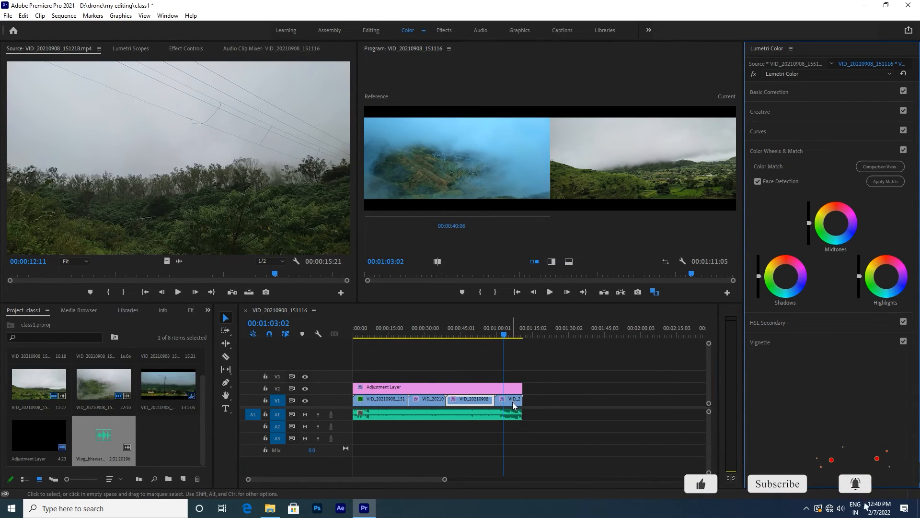
left_click(512, 399)
left_click(880, 182)
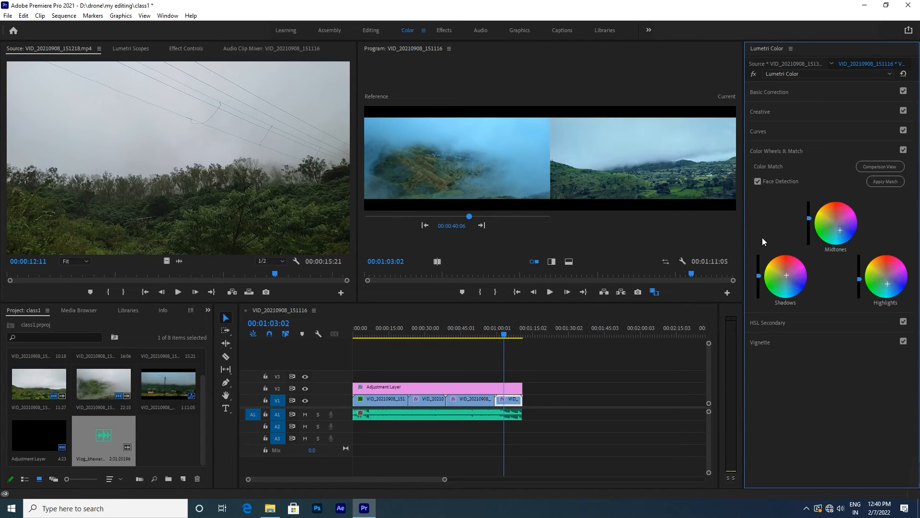
Step: Compare the color-matched fourth clip with its reference frame by switching Comparison View off and on
left_click(505, 336)
left_click(871, 166)
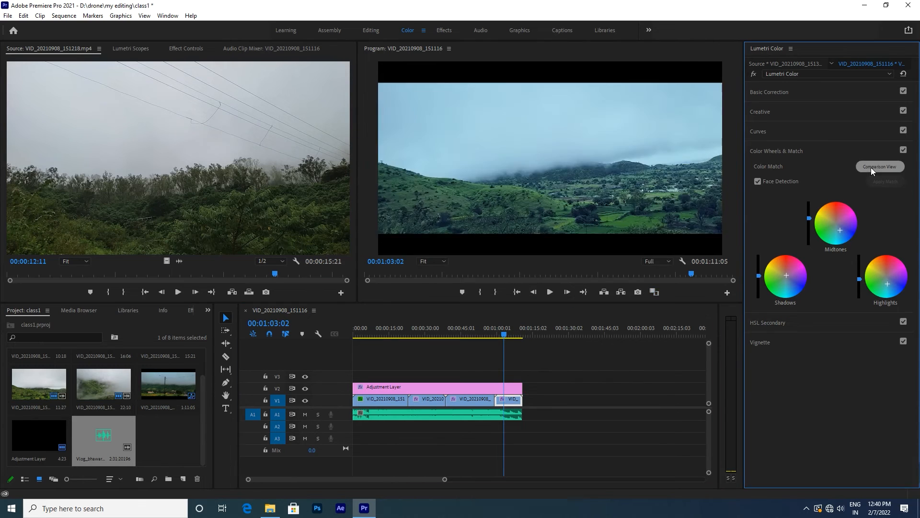
left_click(870, 168)
left_click(870, 168)
left_click(871, 168)
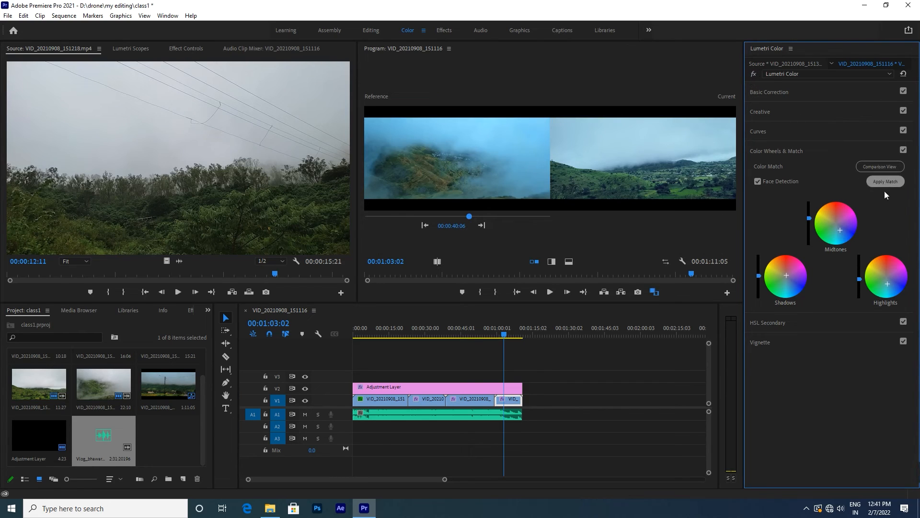
left_click(758, 156)
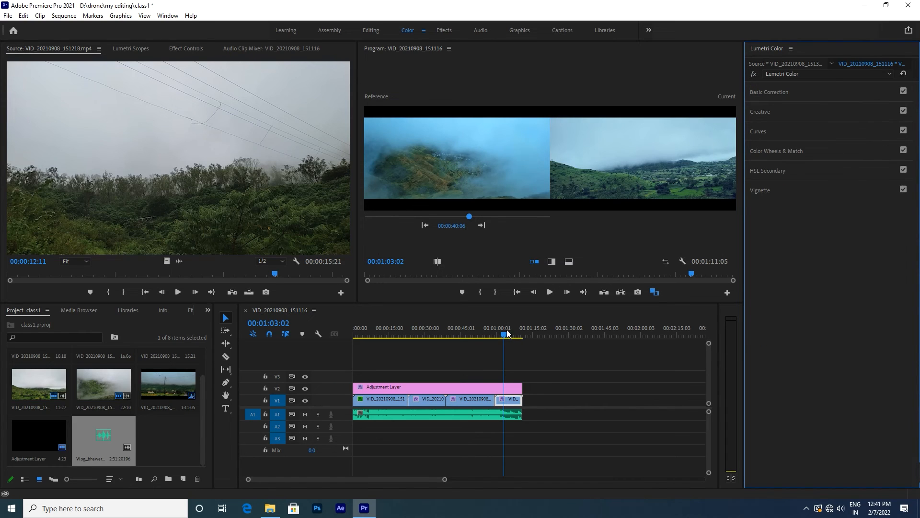
Step: Check the matched clip at 00:01:08:02, close Comparison View and scrub the sequence back to its start
mouse_move(507, 335)
left_mouse_down()
mouse_move(462, 333)
mouse_move(529, 338)
mouse_move(516, 339)
left_mouse_up()
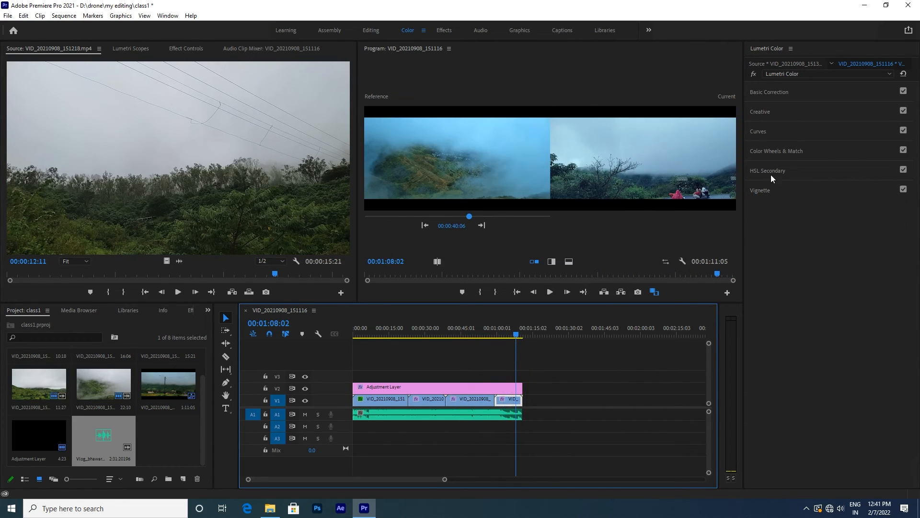
left_click(767, 151)
left_click(868, 167)
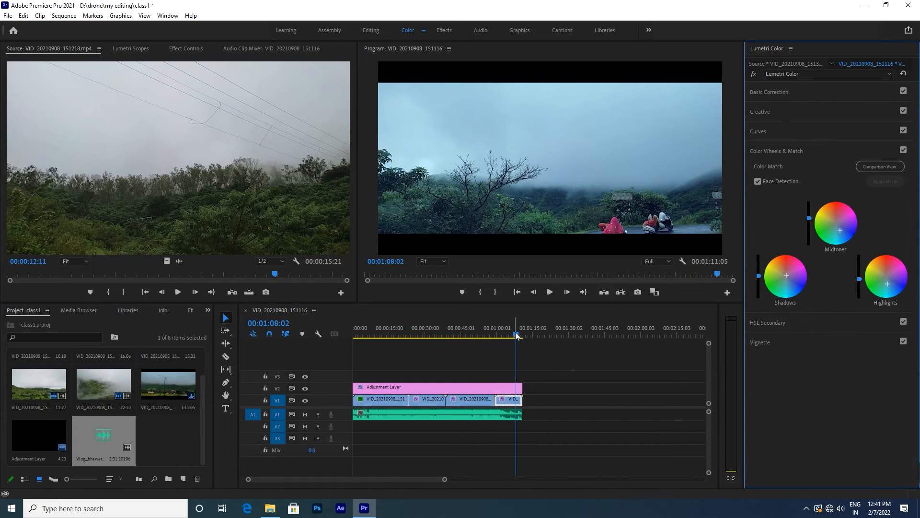
left_click_drag(521, 340, 352, 337)
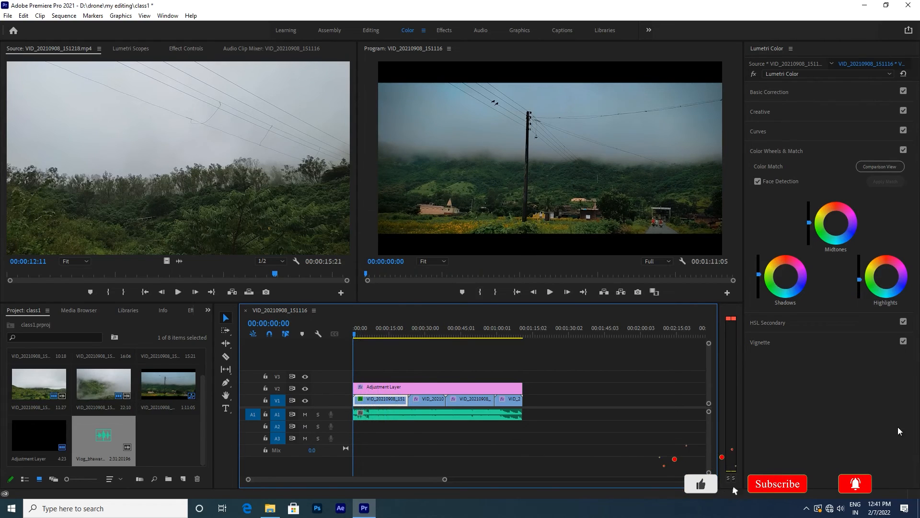
mouse_move(722, 485)
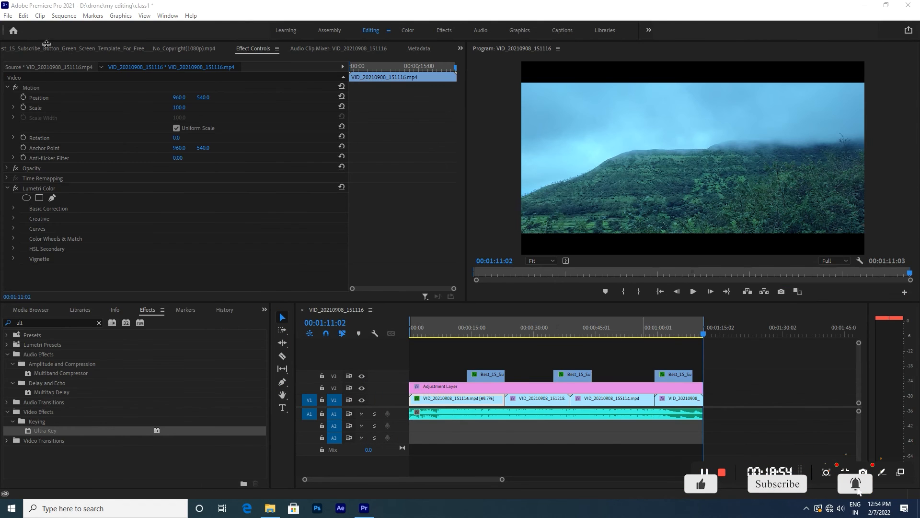
Step: Open the media export settings for the sequence and choose the output format
left_click(8, 16)
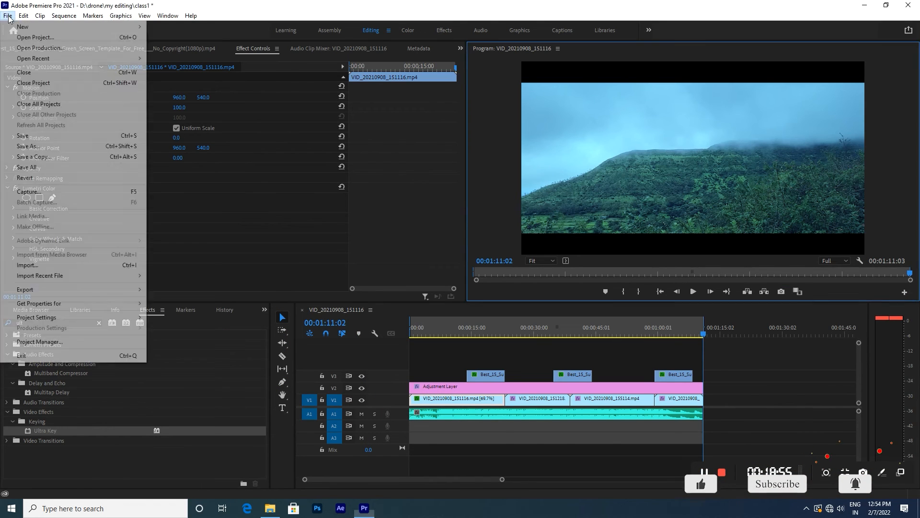
mouse_move(71, 291)
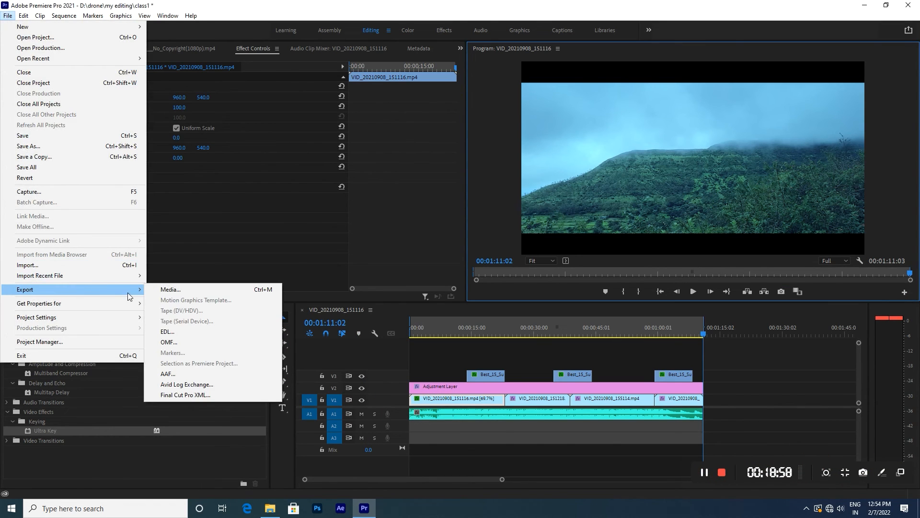
left_click(169, 290)
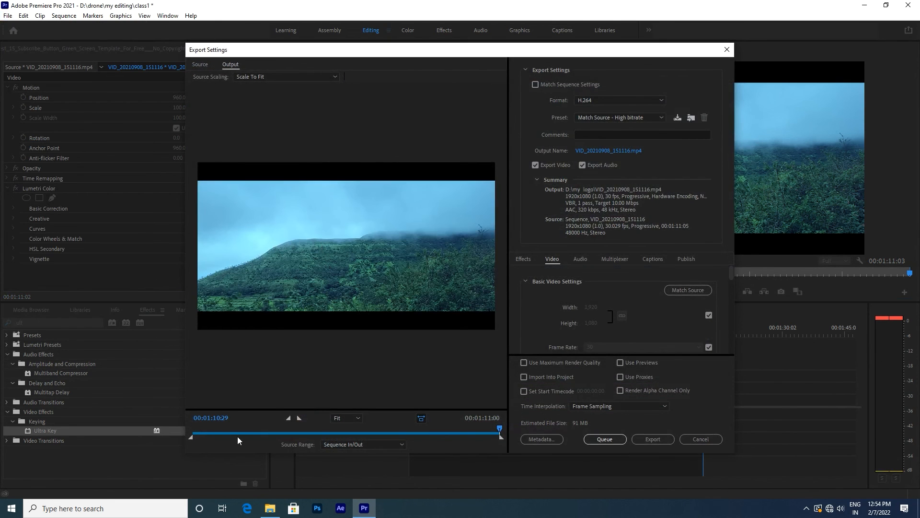
left_click(601, 101)
left_click(603, 237)
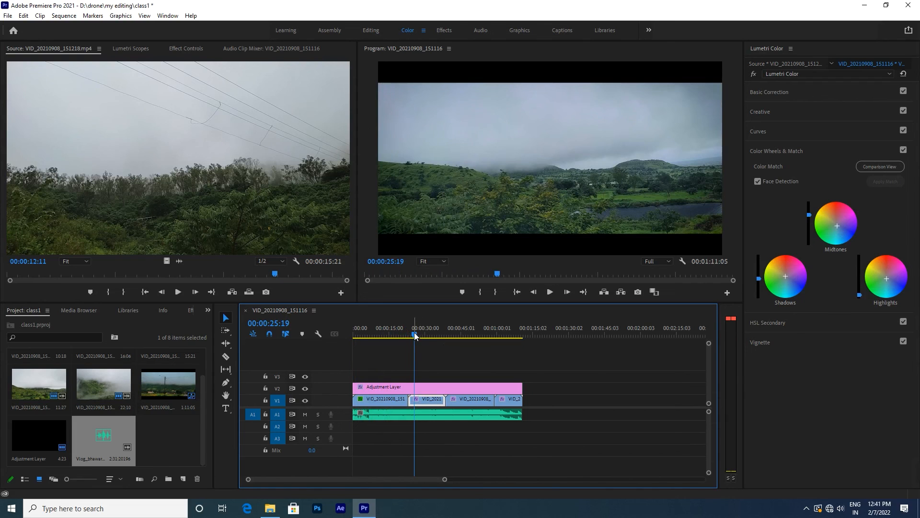
Step: Preview the graded sequence from the start and return the playhead to 00:00:00:00
left_click(354, 336)
key("space")
left_click(353, 336)
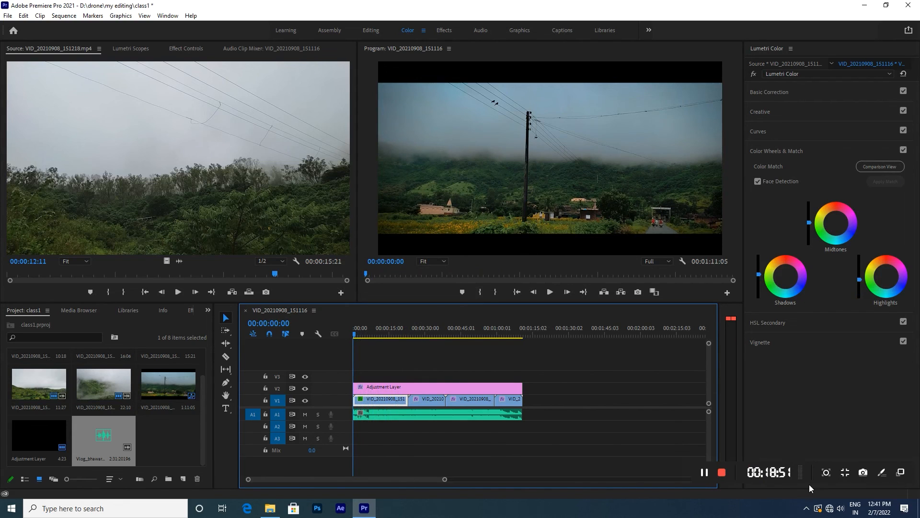
left_click(705, 472)
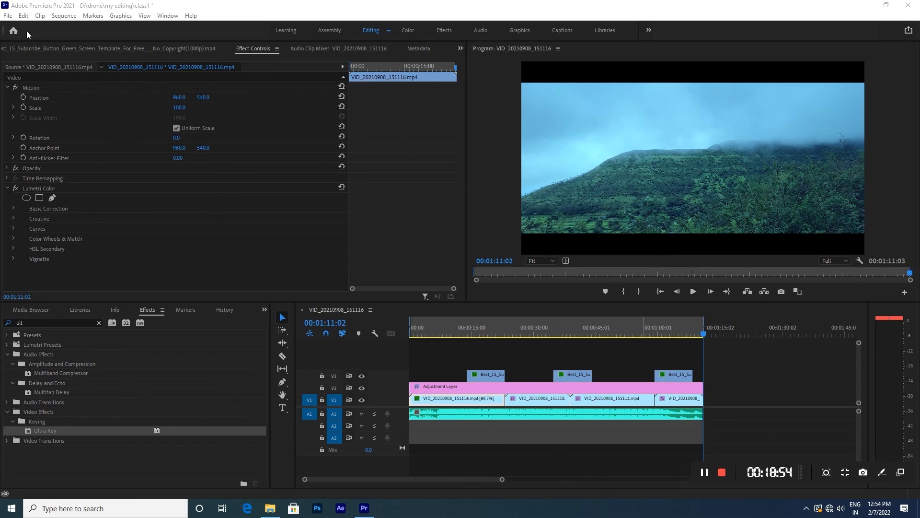
Step: Export the graded sequence as an H.264 video with the Match Source - High bitrate preset
left_click(8, 17)
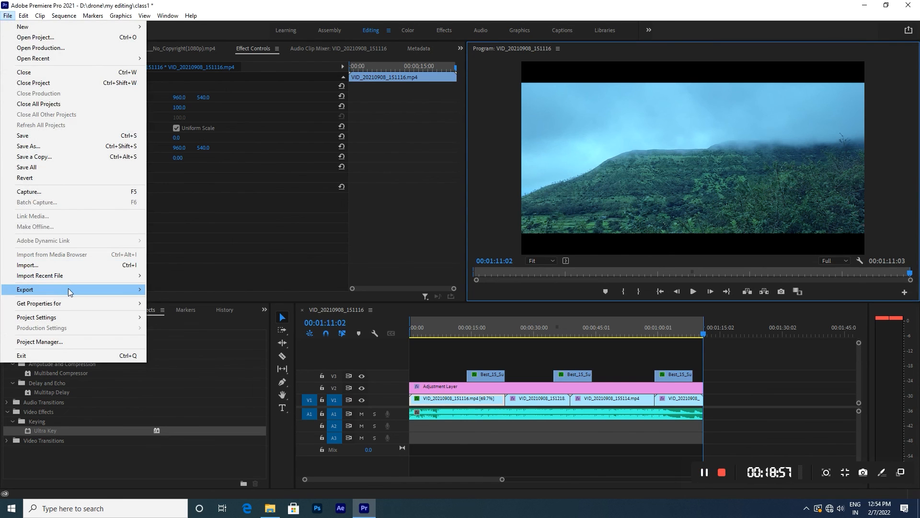
mouse_move(100, 294)
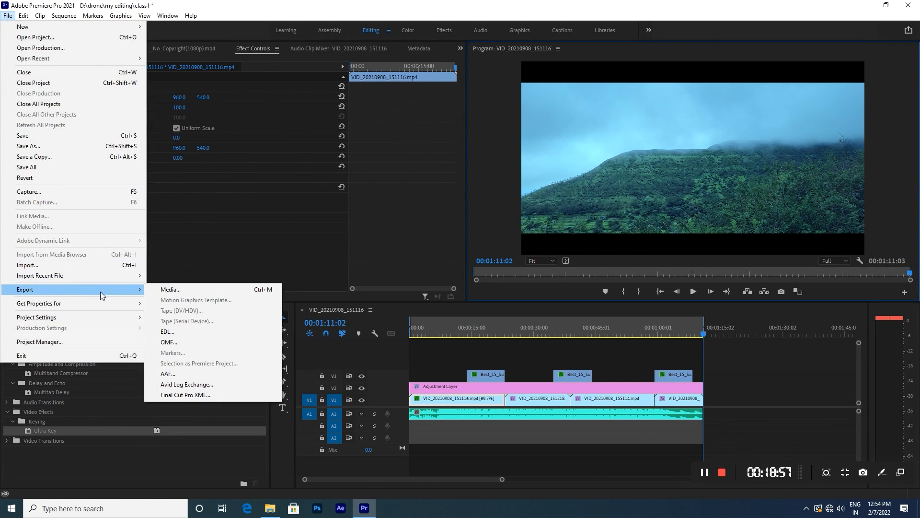
left_click(168, 289)
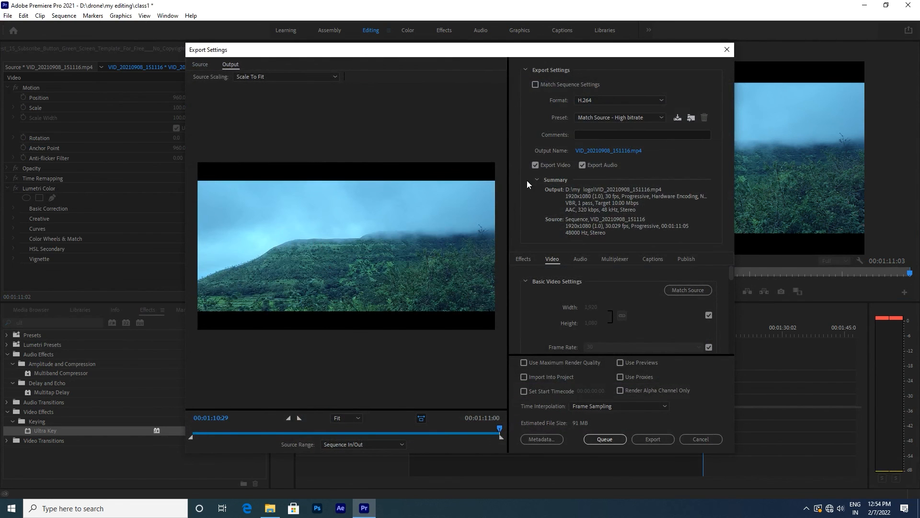
left_click(601, 101)
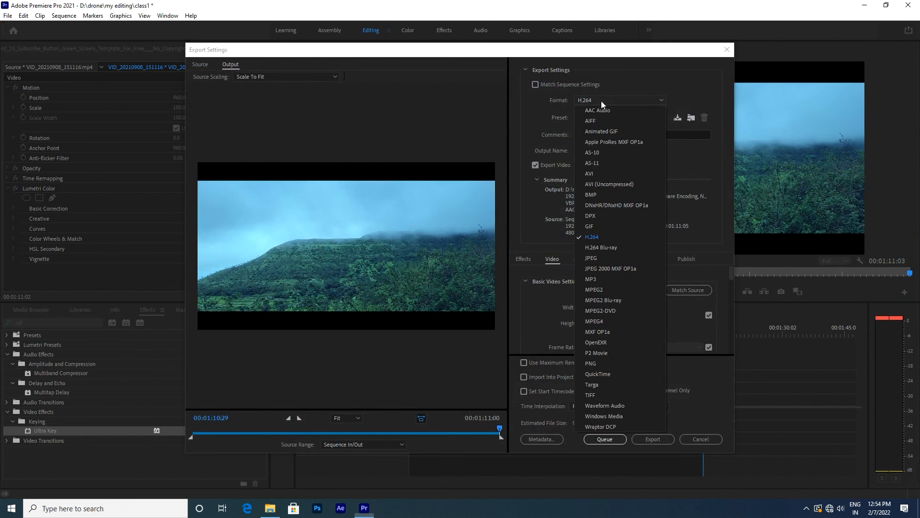
left_click(603, 239)
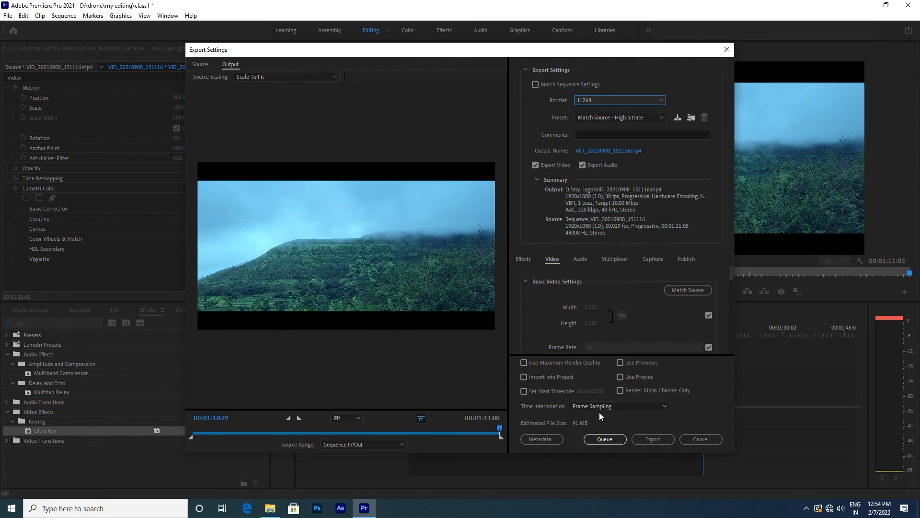
left_click(652, 439)
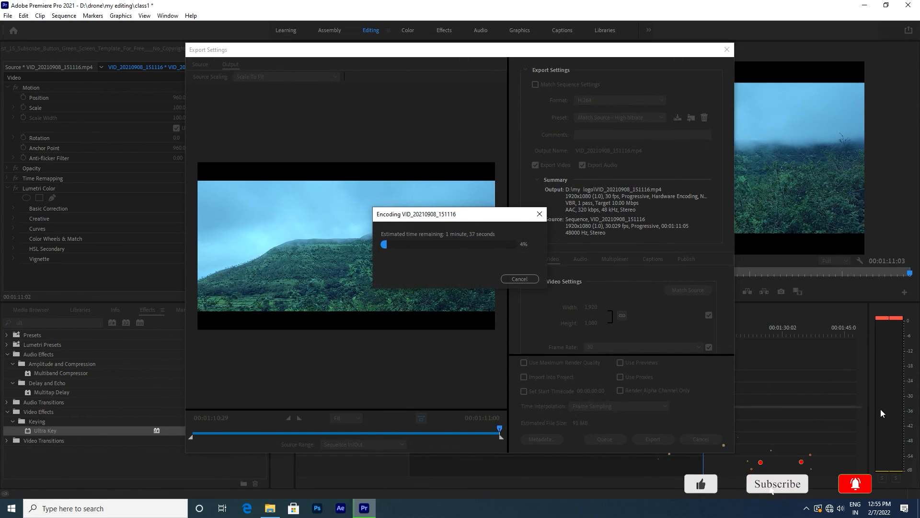
mouse_move(909, 468)
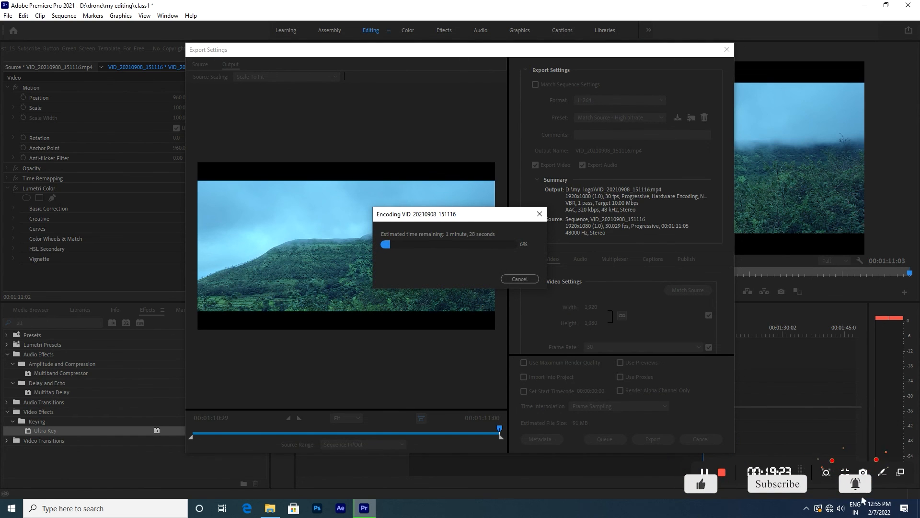